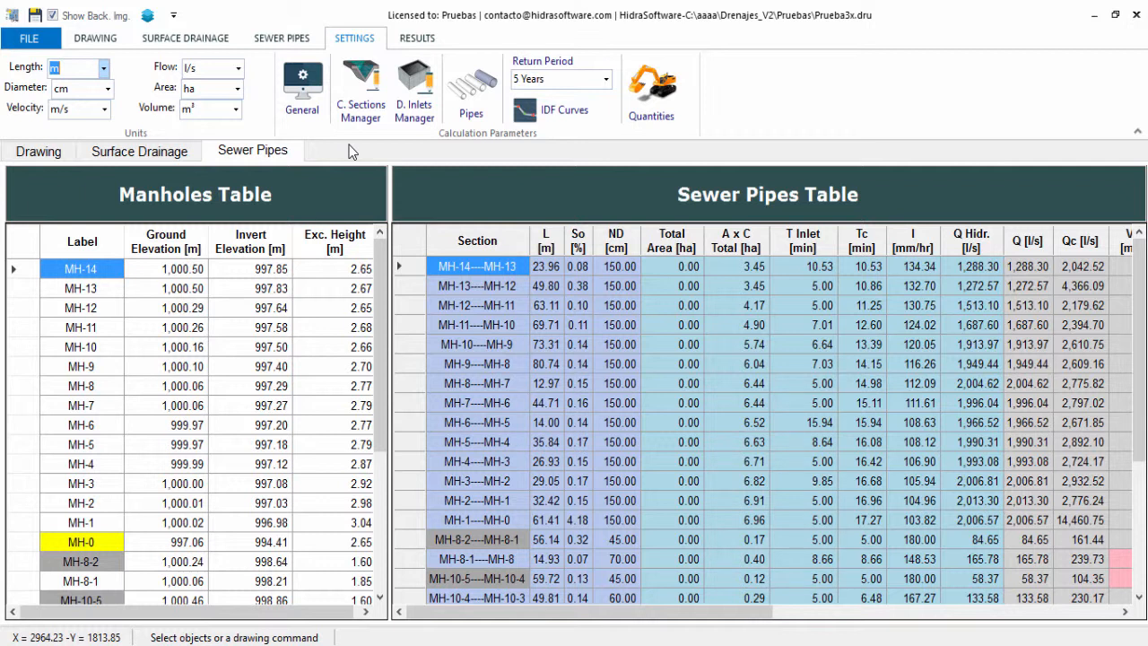
- Show the drawing and set the zoom bar location to the middle of the right edge in the general settings
click(70, 153)
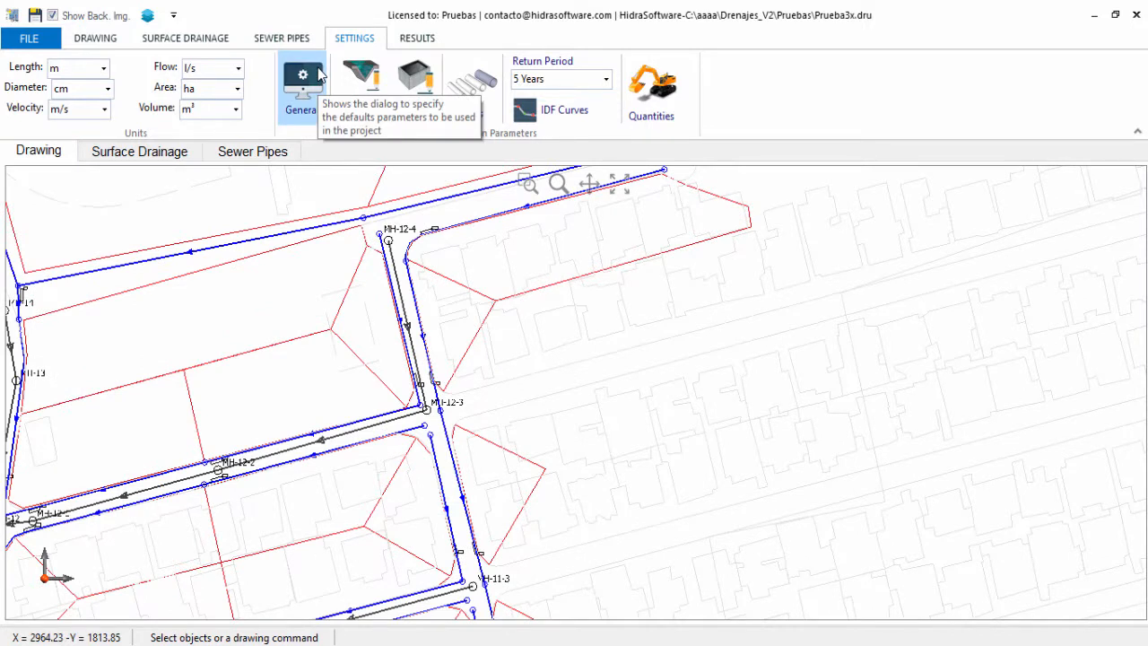
click(303, 81)
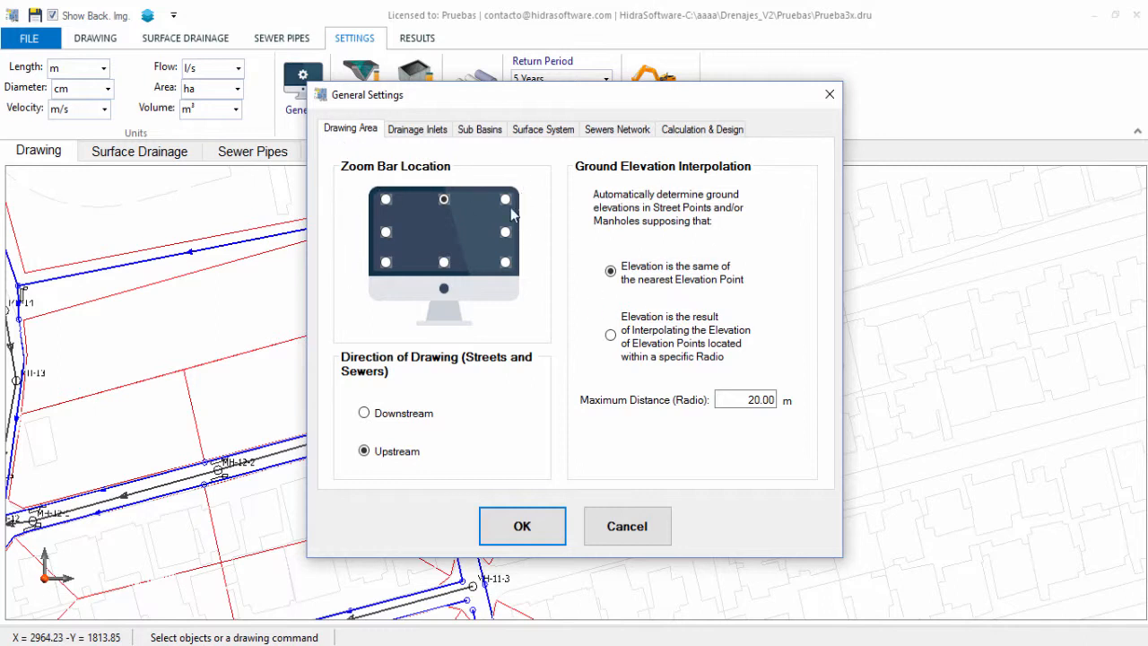
click(522, 525)
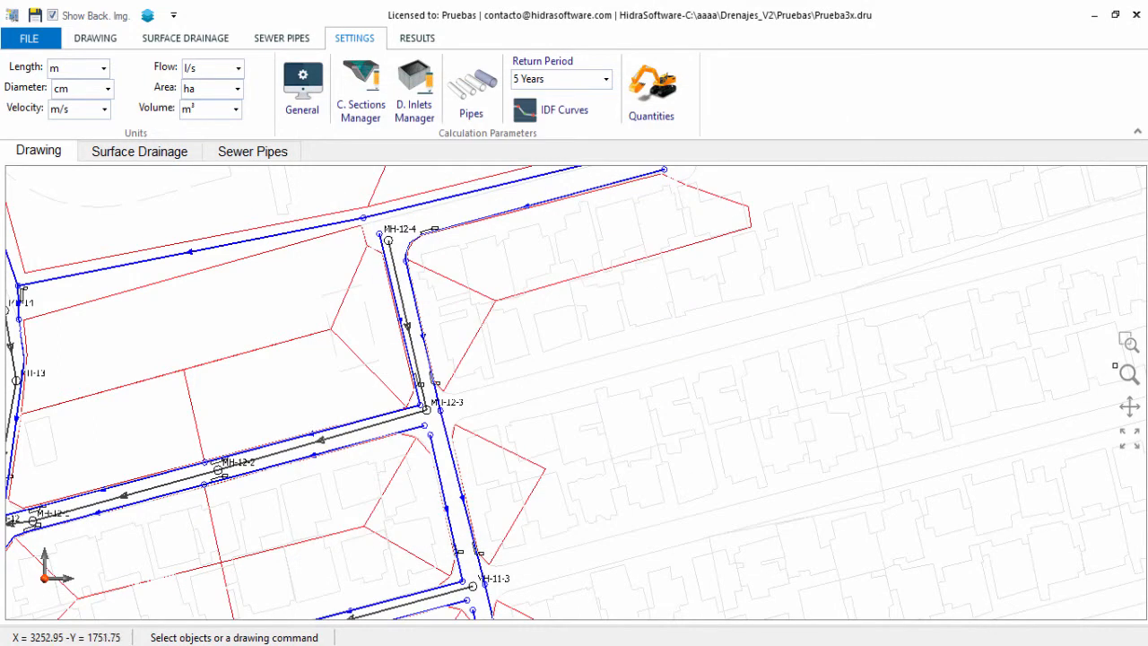
- Set the zoom bar location back to top centre and the direction of drawing for streets and sewers to Downstream
click(314, 112)
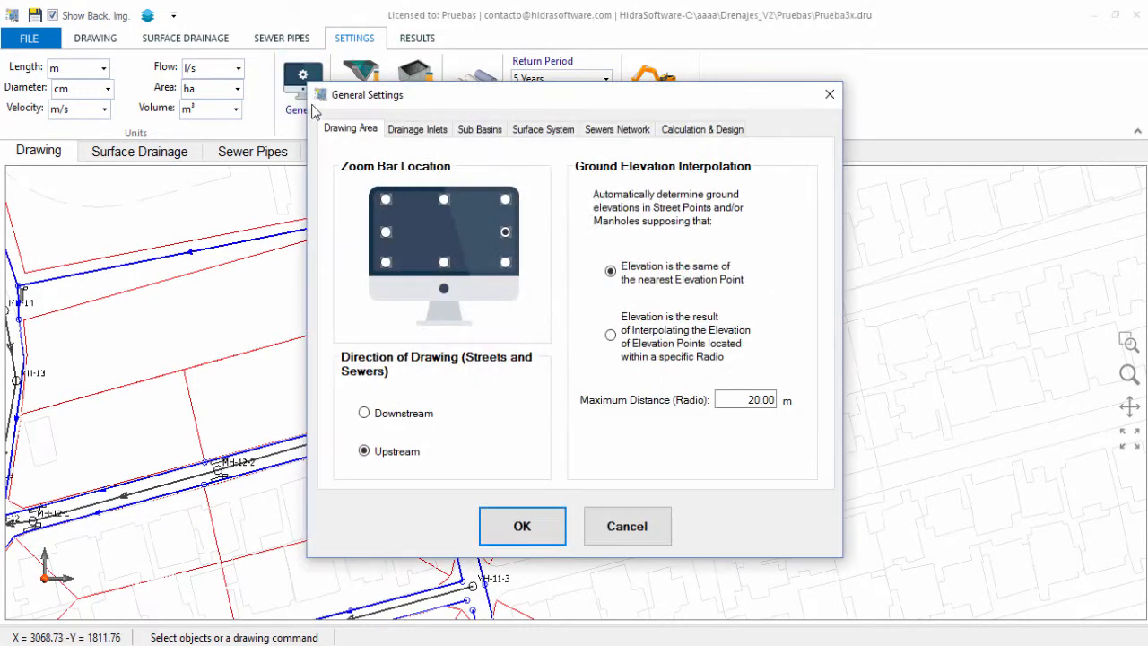
click(444, 199)
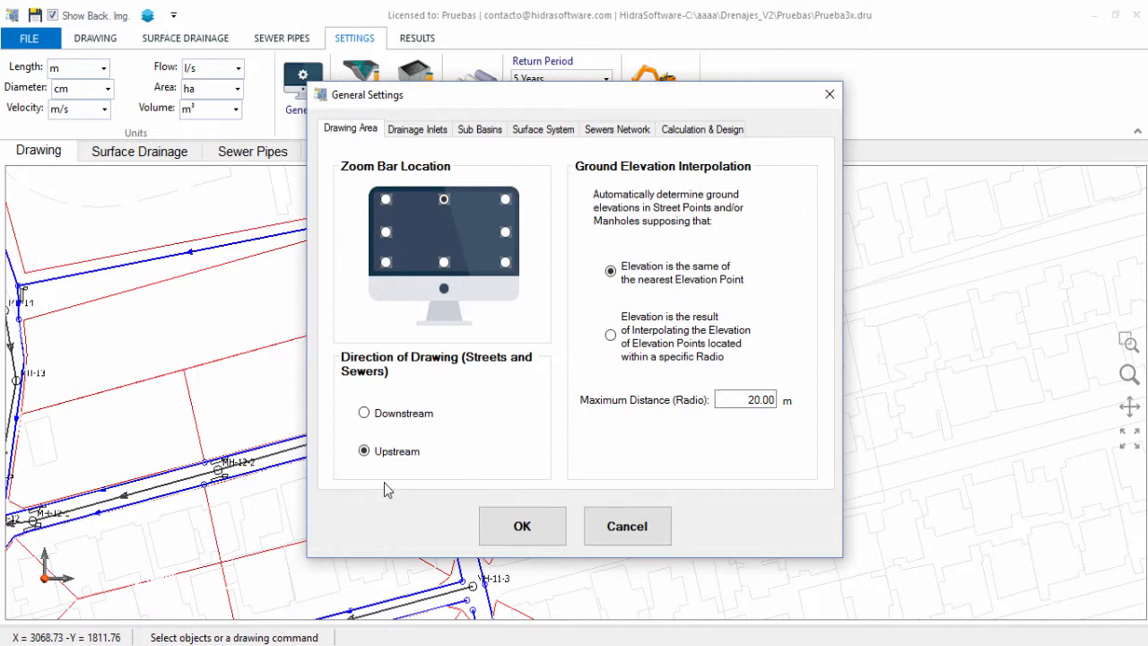
click(429, 414)
click(522, 524)
- Draw a sewer pipe running from northeast to southwest in the empty area east of manhole MH-12-3
click(282, 37)
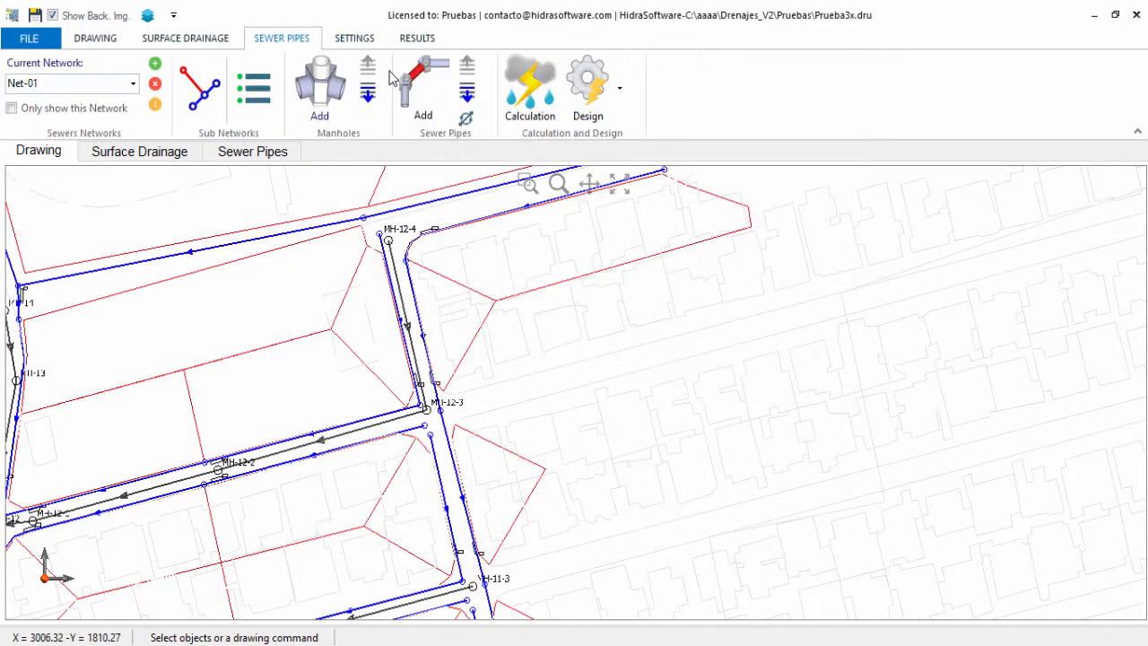
click(423, 90)
click(844, 278)
scroll(844, 277, up, 3)
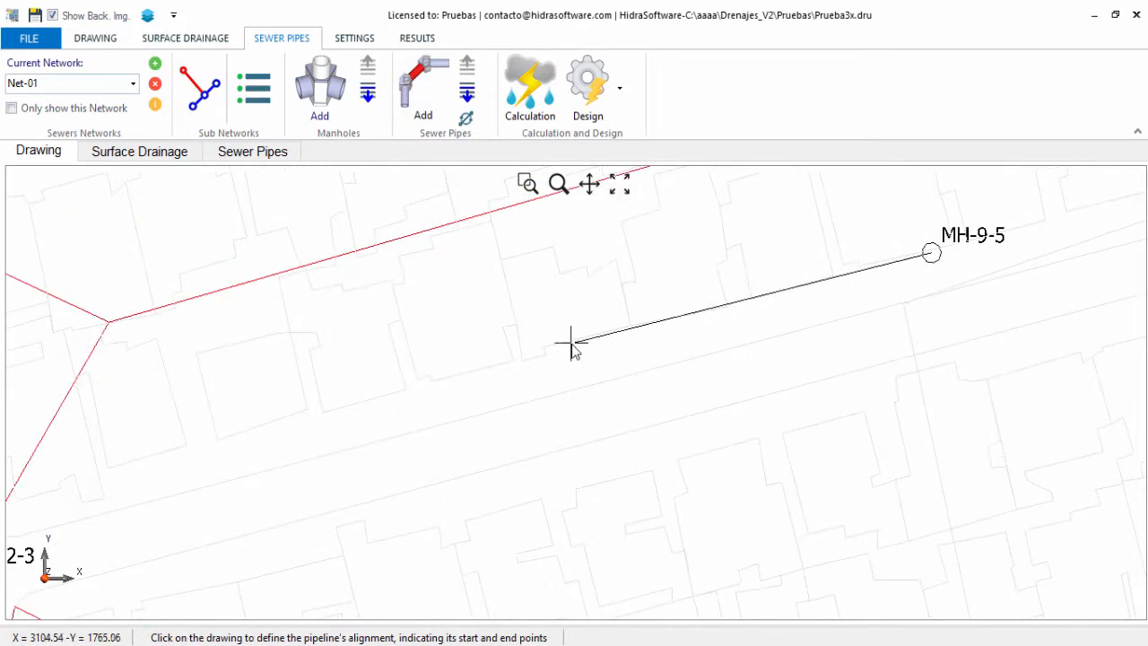
click(572, 342)
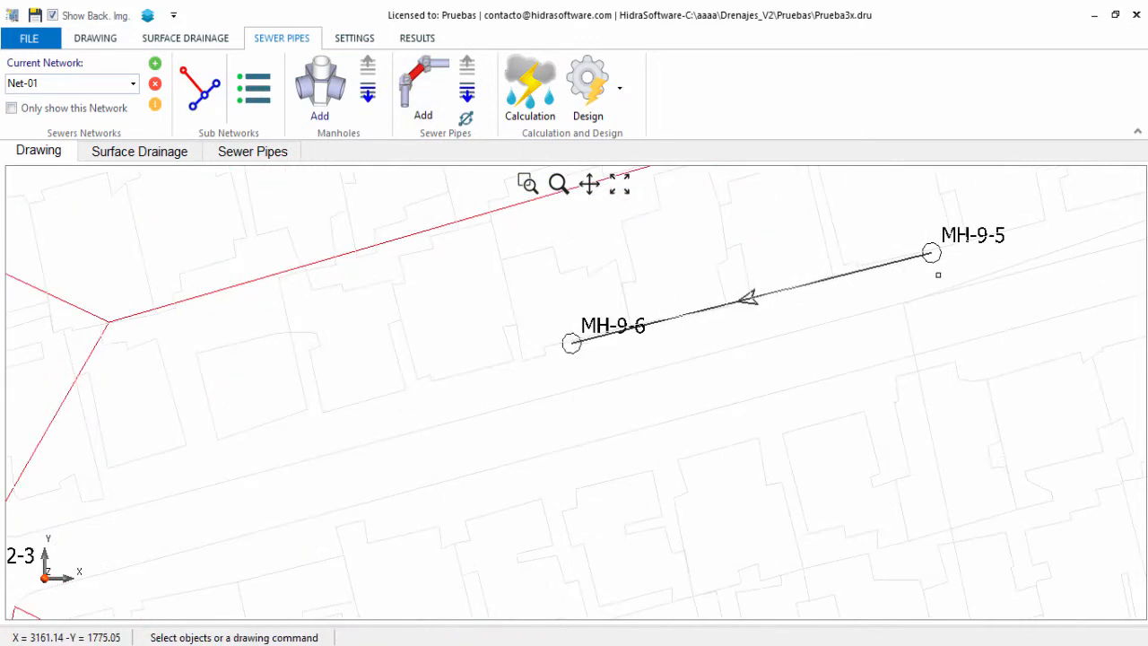
- Set the direction of drawing for streets and sewers to Upstream in the general settings
click(359, 39)
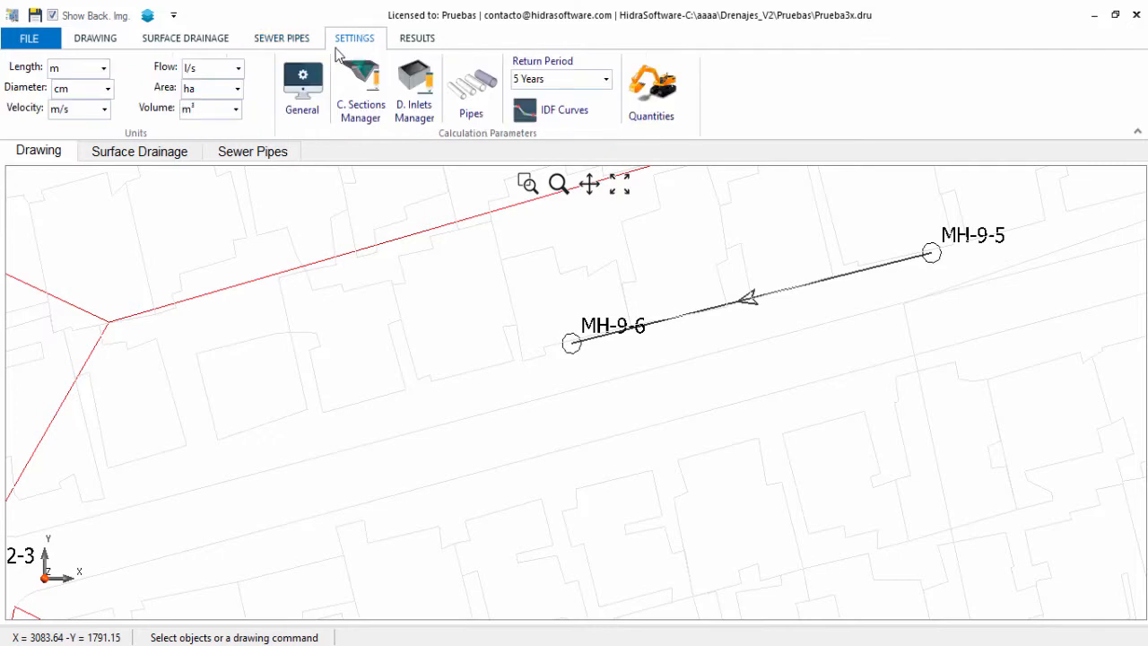
click(302, 85)
click(395, 451)
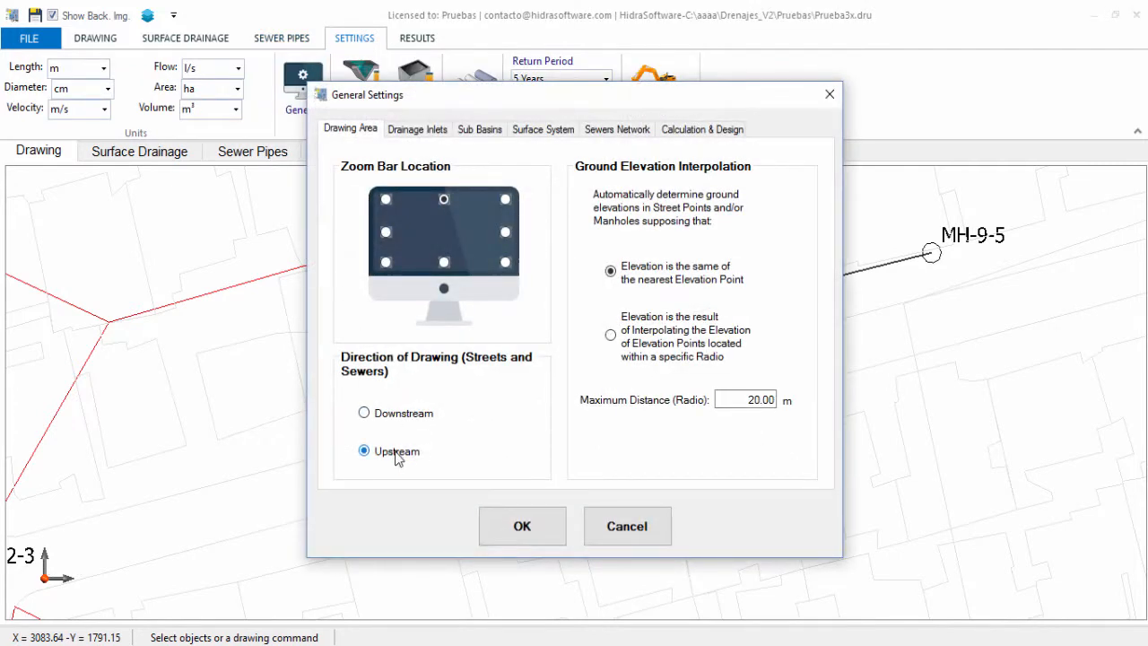
click(509, 532)
- Draw a second sewer pipe just below the first and parallel to it, picking its points from northeast to southwest
click(281, 38)
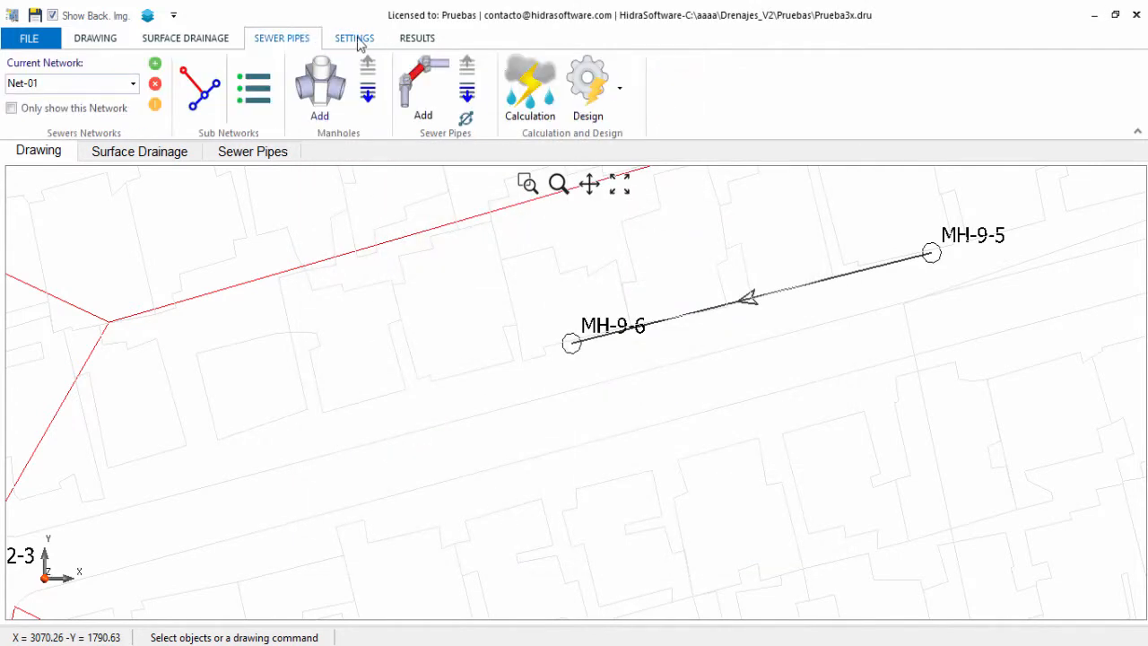
click(427, 83)
click(950, 312)
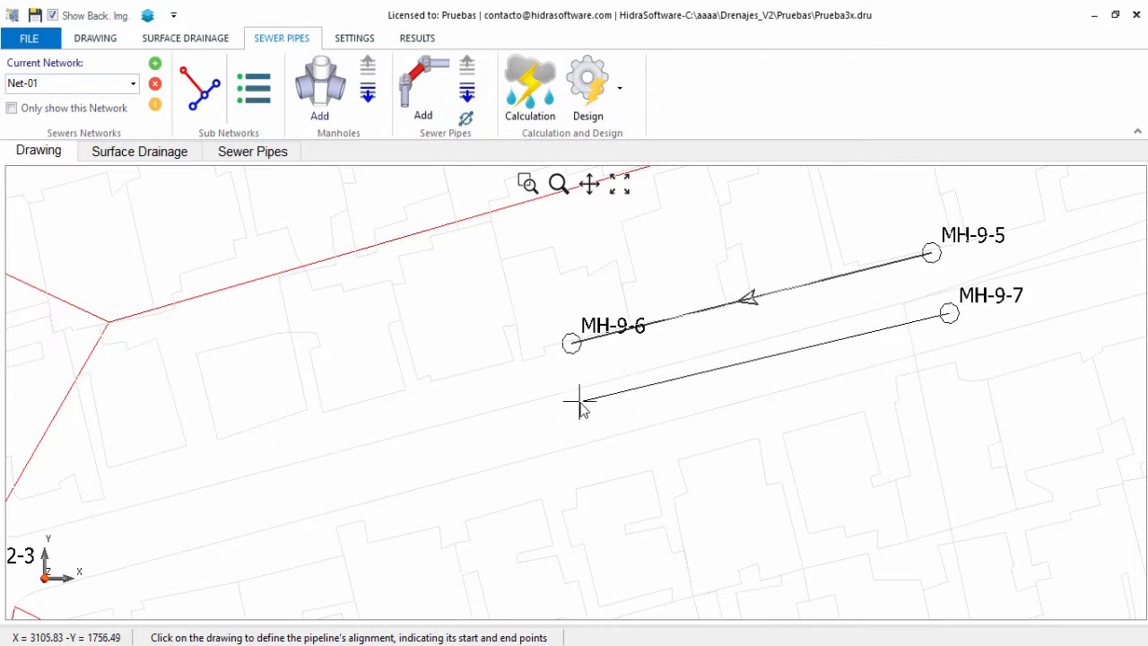
click(580, 403)
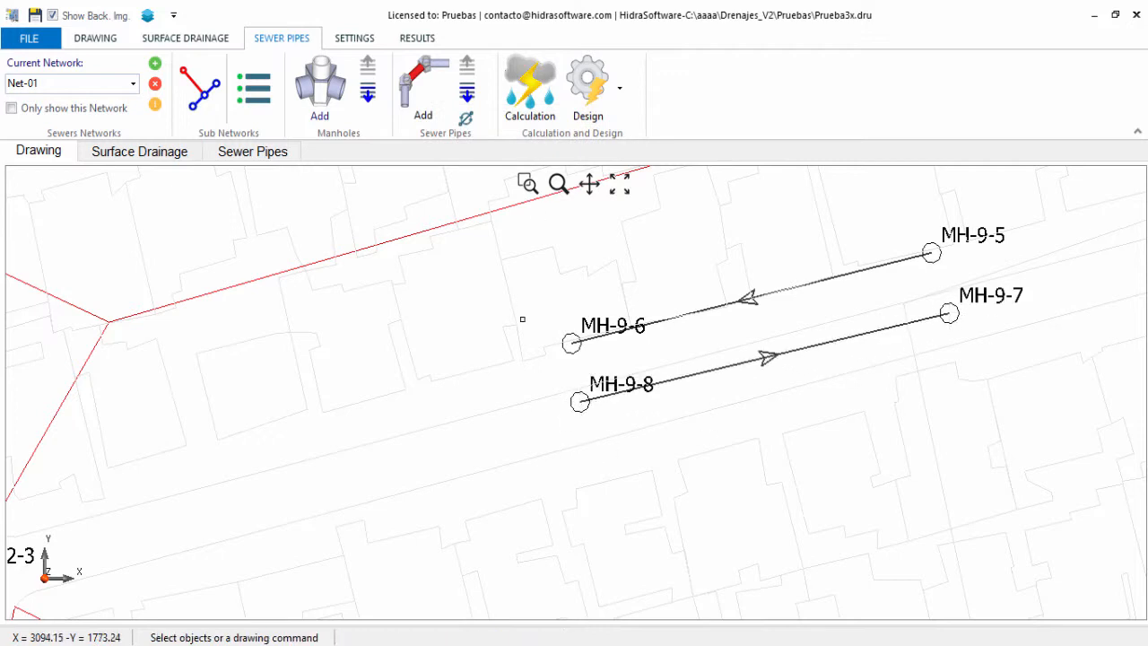
- Delete the two new sewer pipes together with their end manholes
scroll(522, 319, down, 3)
click(504, 264)
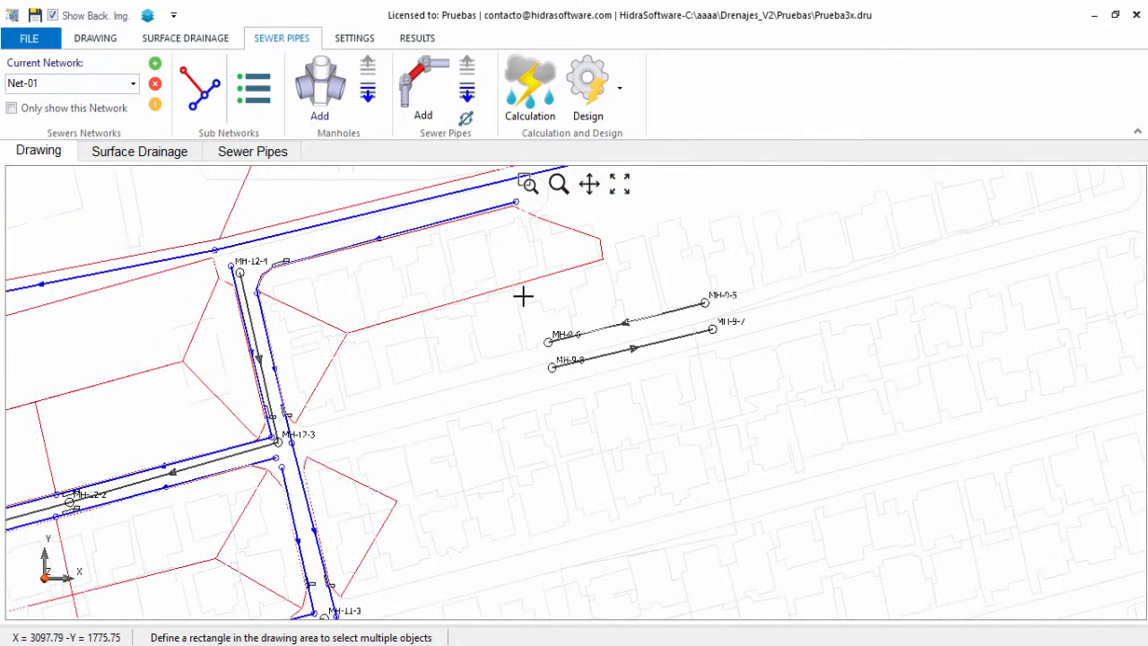
click(785, 406)
key(Delete)
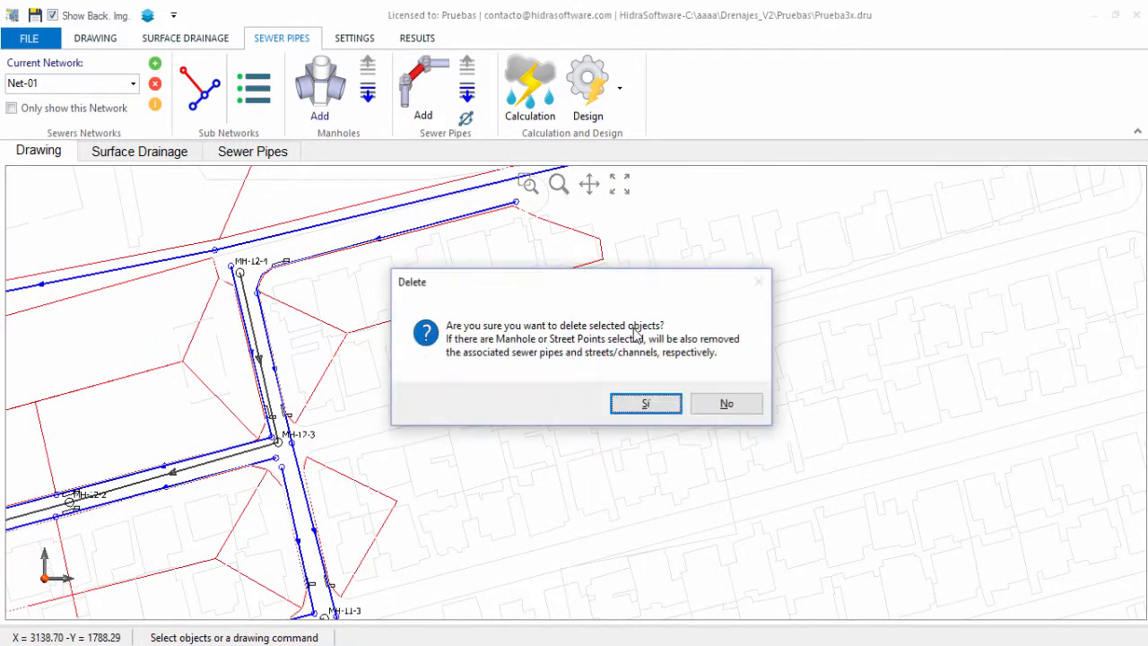
click(661, 406)
- Review the ground elevation interpolation and drainage inlet options in the general settings, closing them without changes
scroll(516, 310, up, 3)
click(359, 38)
click(303, 85)
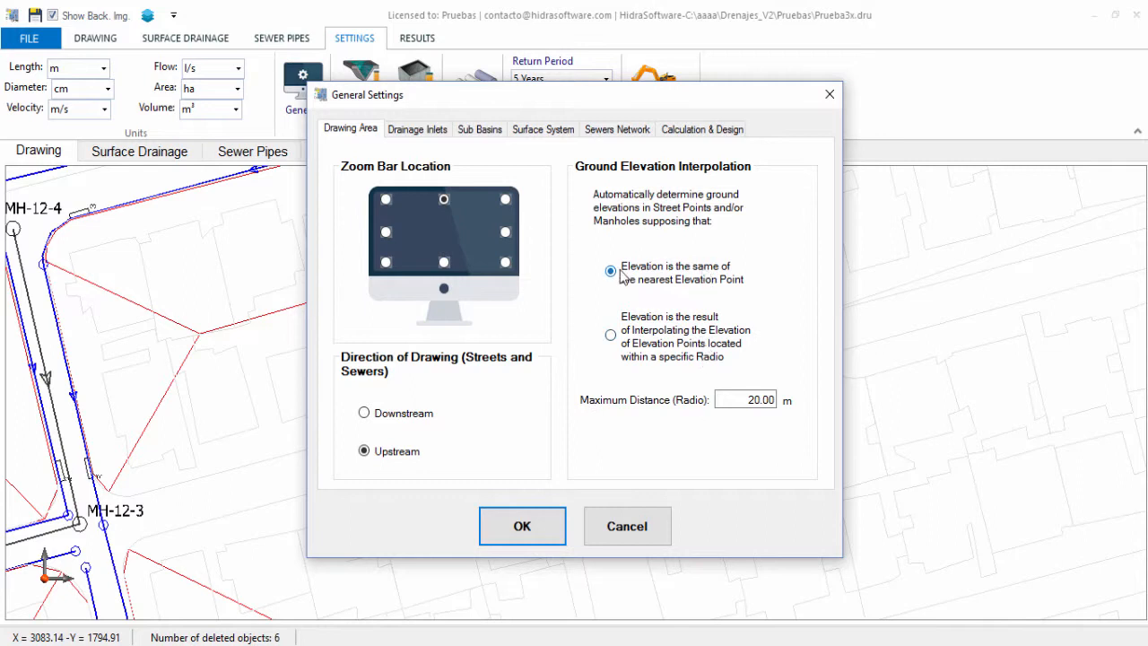
click(747, 400)
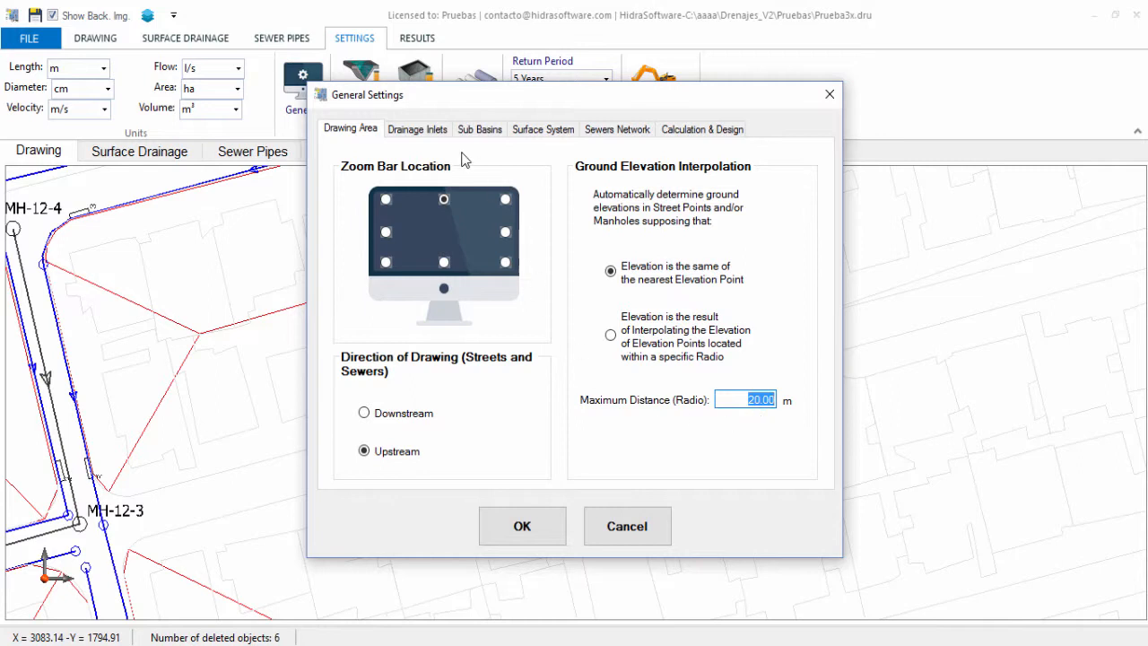
click(429, 131)
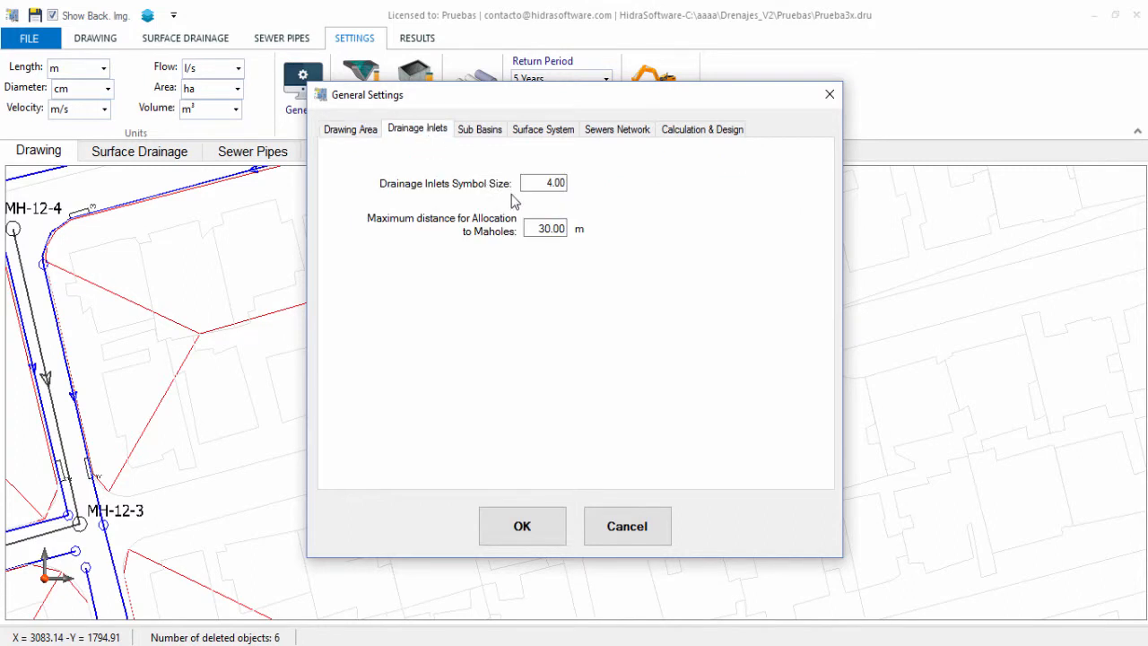
drag(537, 183, 582, 185)
click(641, 531)
- Run the storm sewer calculation for network Net-01 with the drainage inlet near MH-12-4 in view
scroll(340, 300, up, 5)
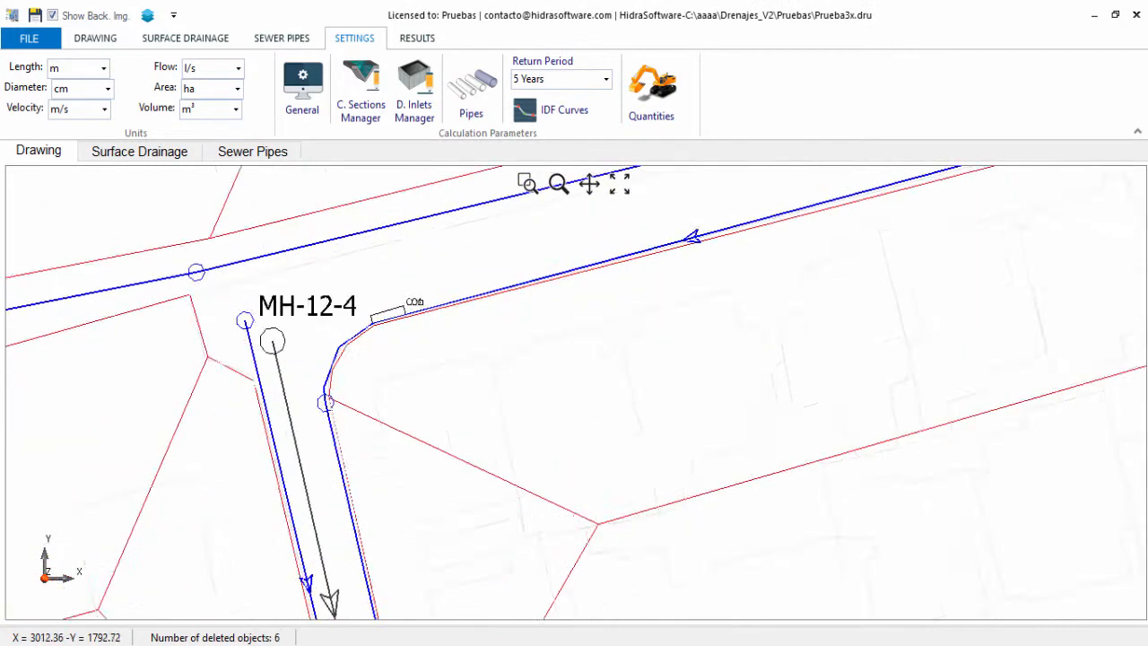
scroll(435, 278, down, 2)
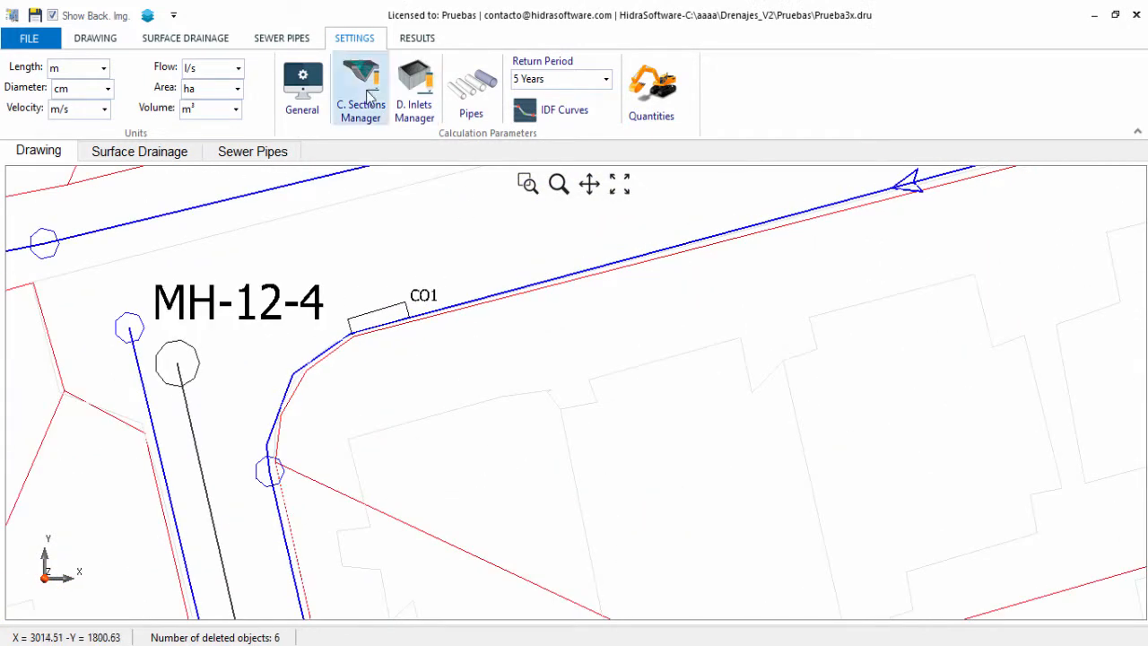
click(296, 37)
click(532, 114)
click(697, 398)
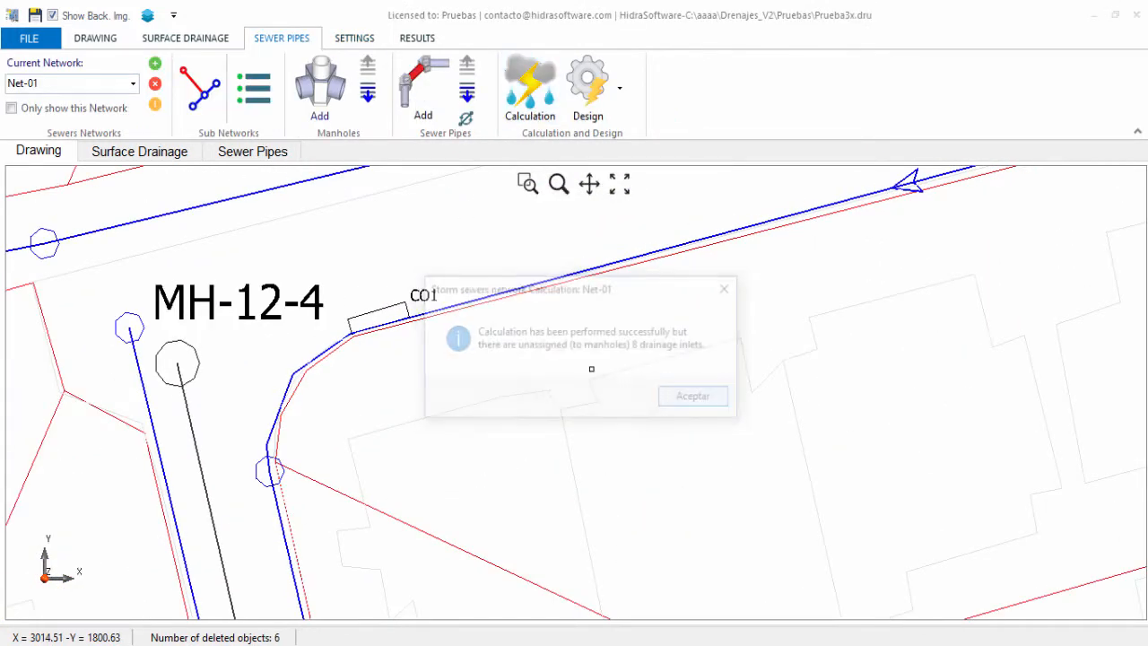
- Examine the maximum distance for allocating drainage inlets to manholes alongside the inlet near MH-12-4, leaving the settings unchanged
scroll(538, 308, down, 1)
click(354, 38)
click(302, 85)
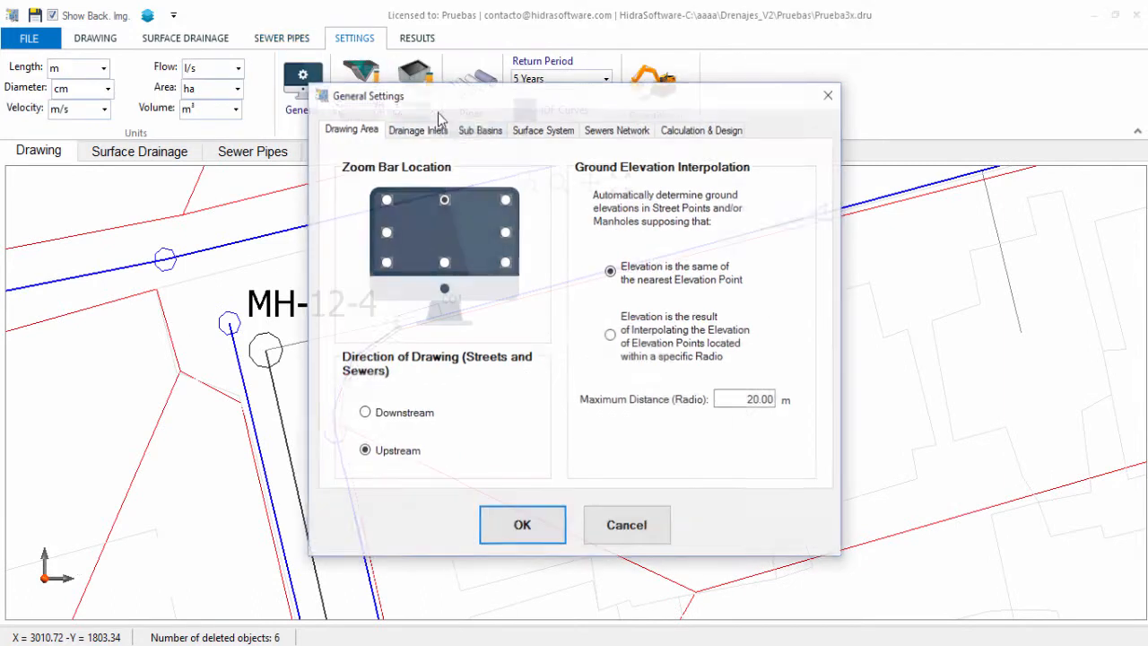
click(417, 129)
drag(545, 94, 804, 93)
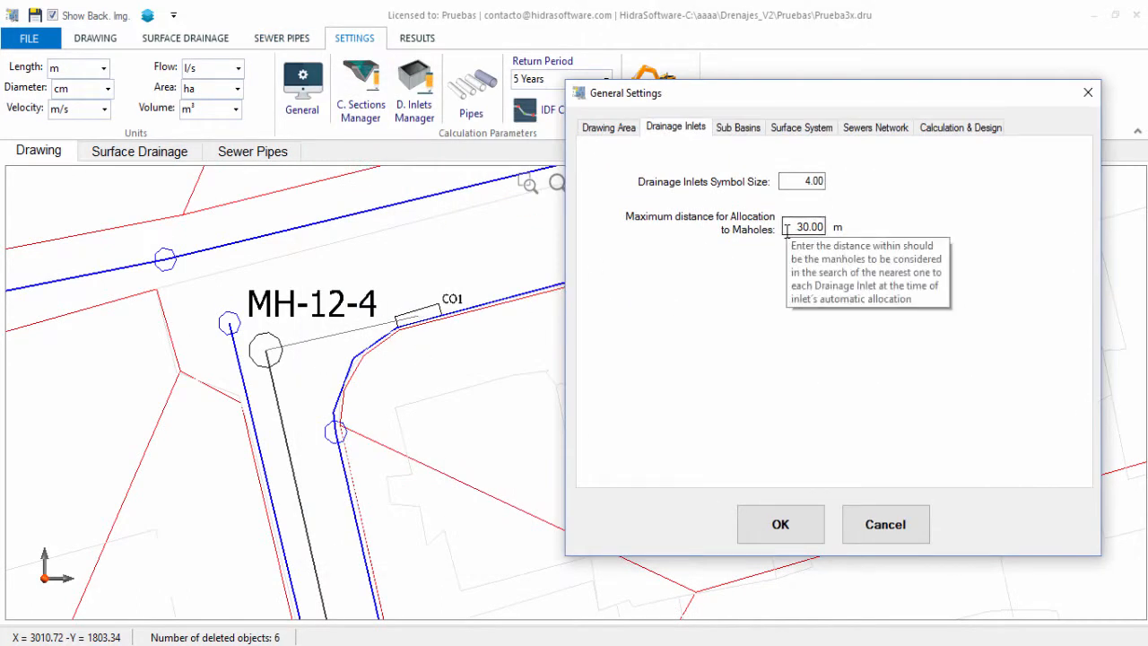
double_click(787, 230)
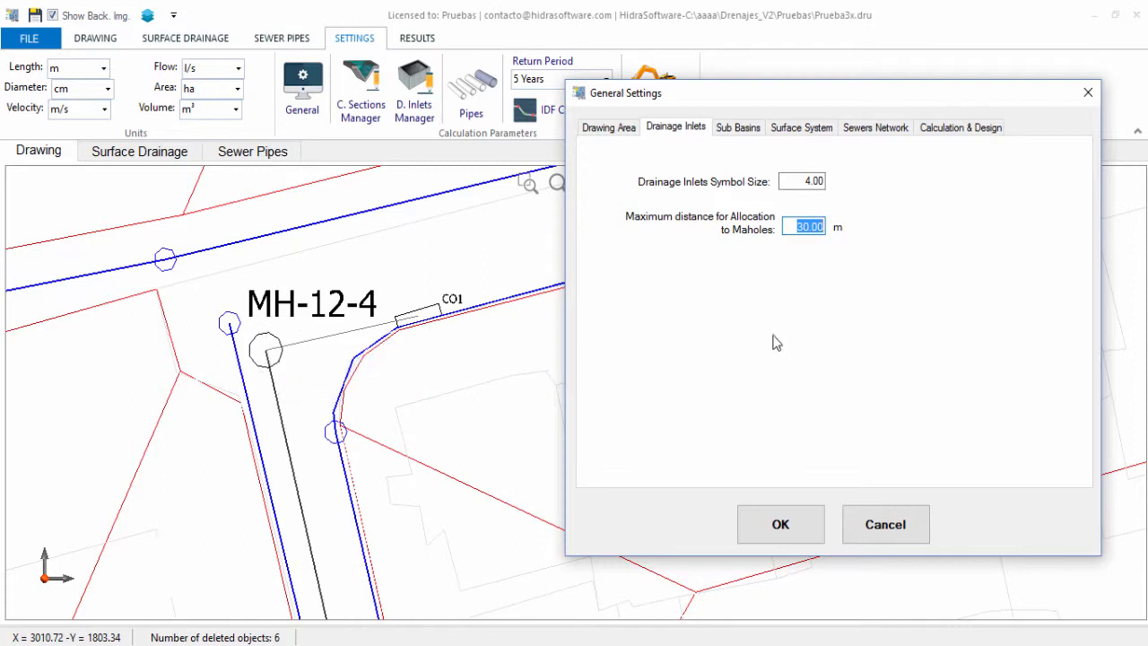
drag(758, 101, 702, 99)
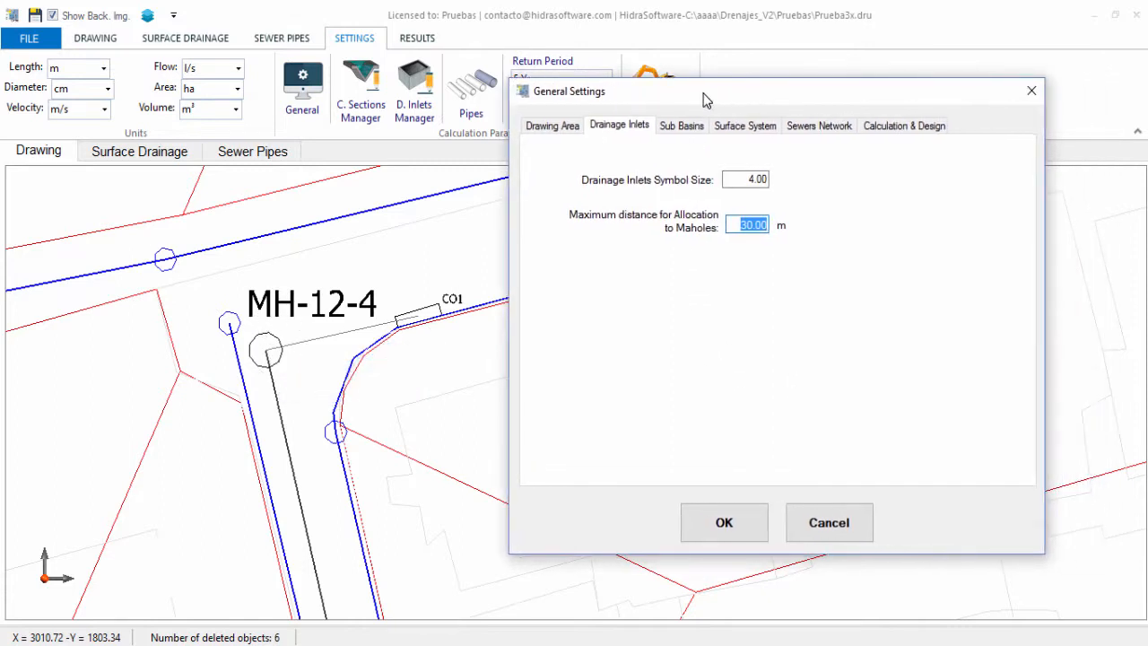
click(829, 539)
- Run the Net-01 storm sewer calculation again to reallocate the drainage inlets to manholes
click(284, 38)
click(520, 121)
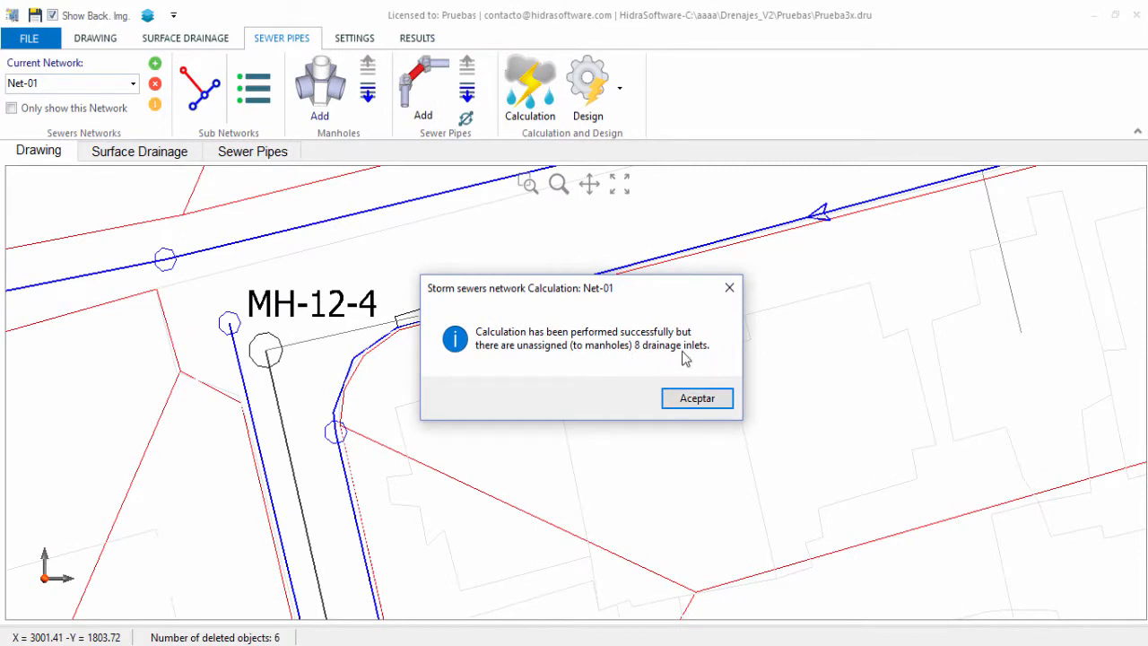
click(697, 398)
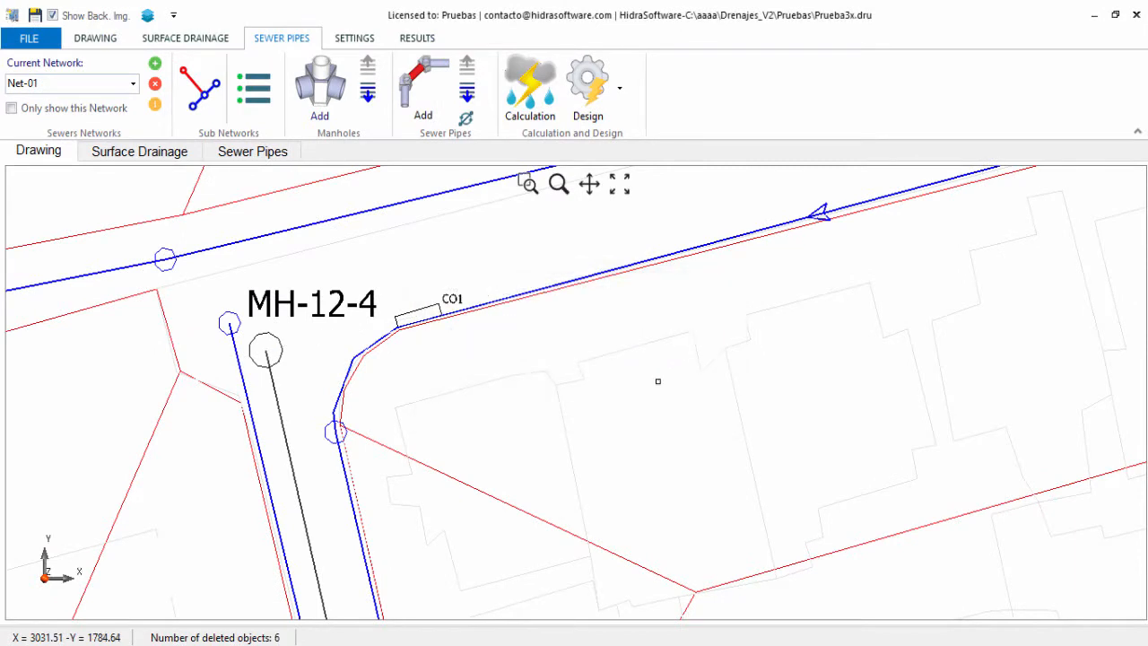
- Examine the default sub-basin settings for runoff coefficient, area assignment and time of concentration, and look at the DXF/DWG import command
click(357, 38)
click(305, 106)
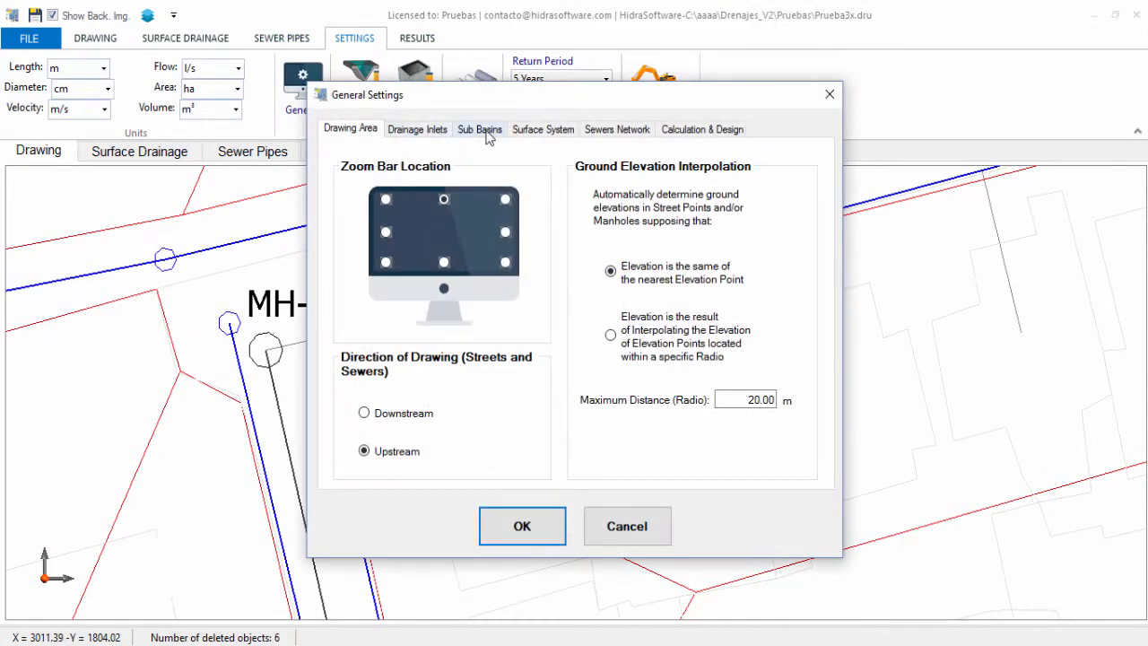
click(483, 131)
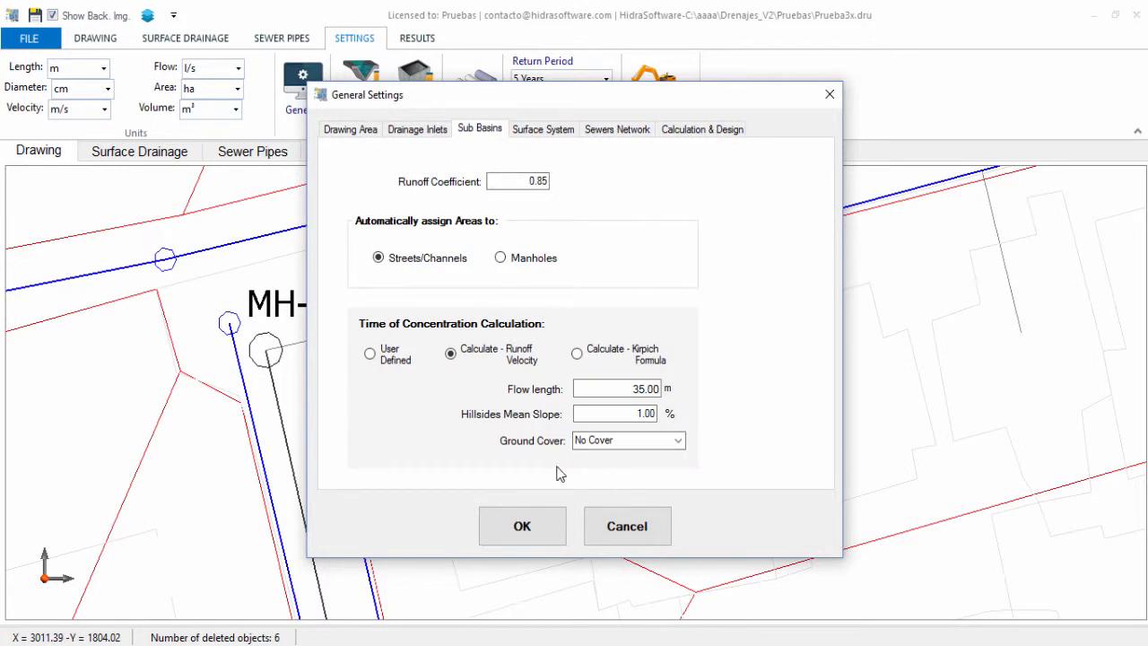
click(626, 529)
click(95, 37)
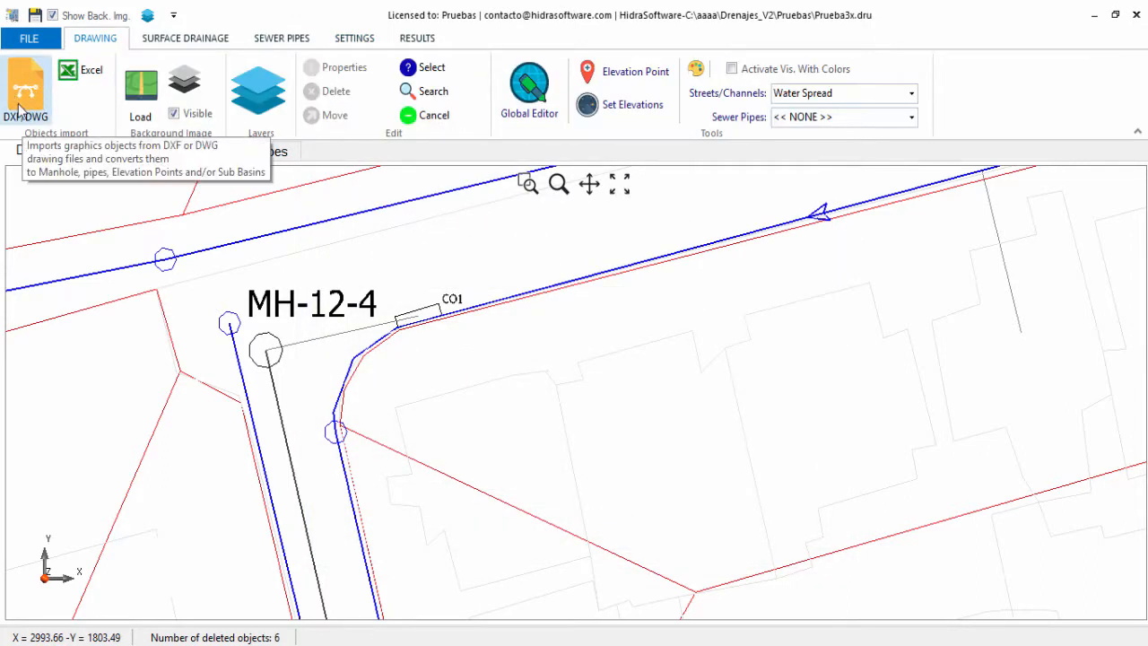
click(354, 38)
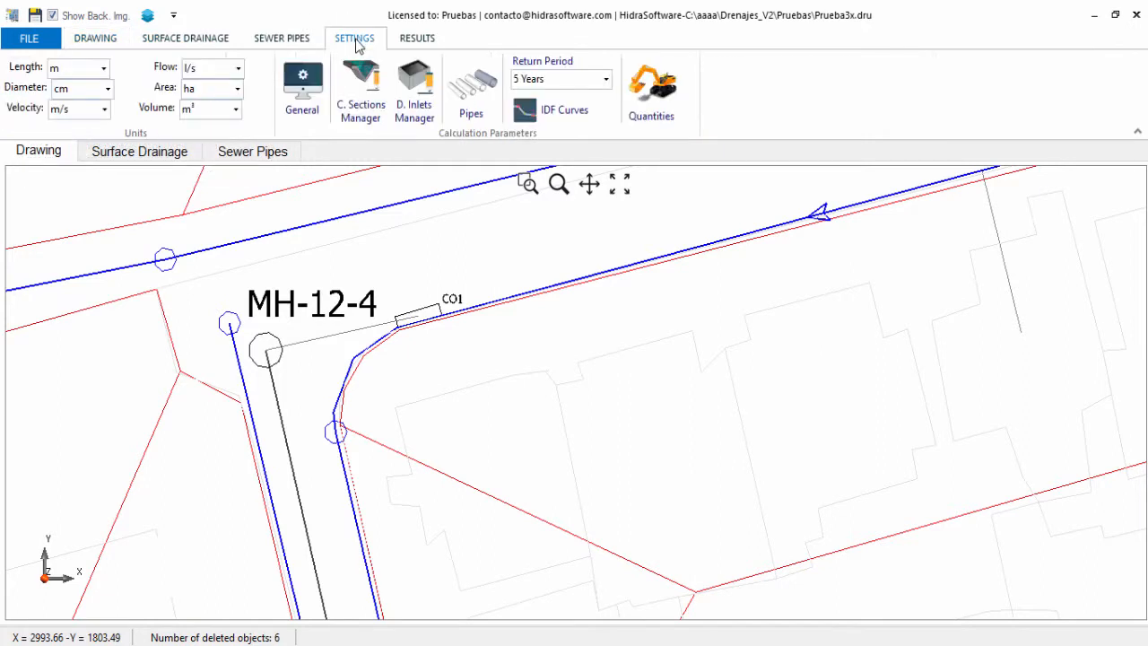
click(304, 90)
click(480, 129)
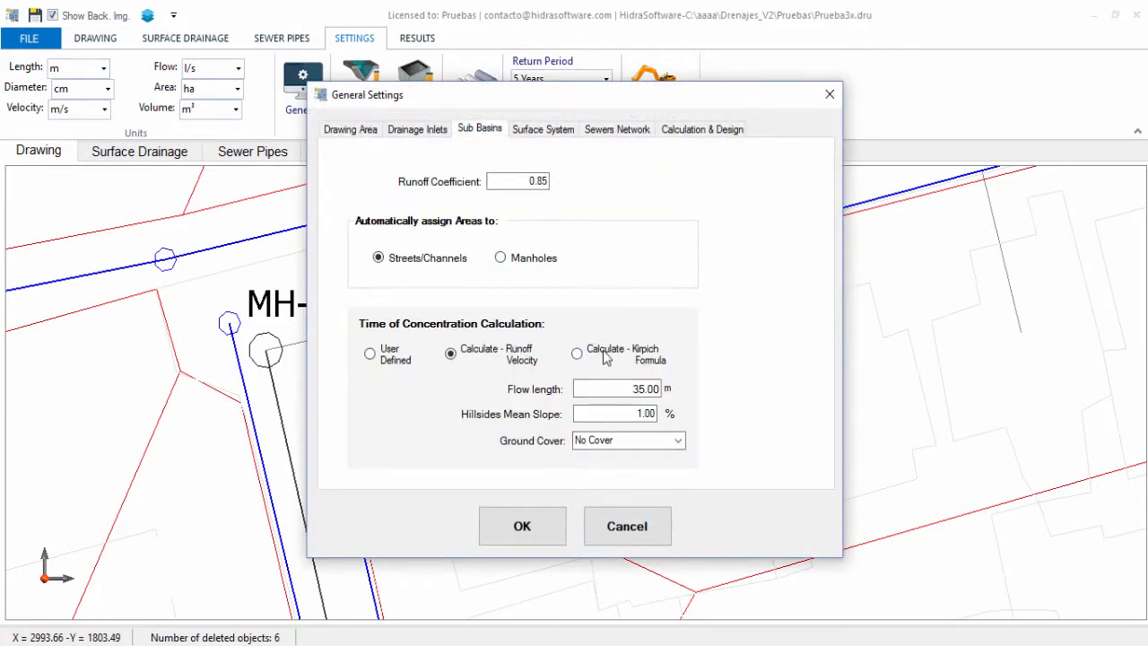
- Examine the default settings for street and channel end points, road width and runoff, then manholes and the sewer pipes library
click(562, 135)
click(621, 133)
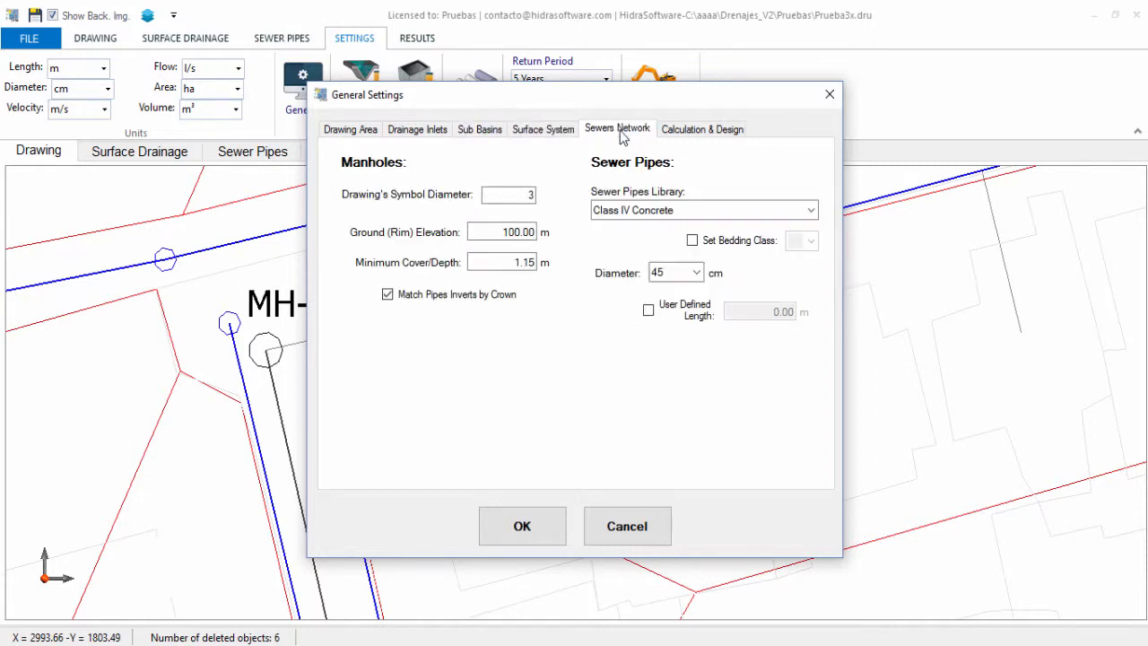
click(549, 130)
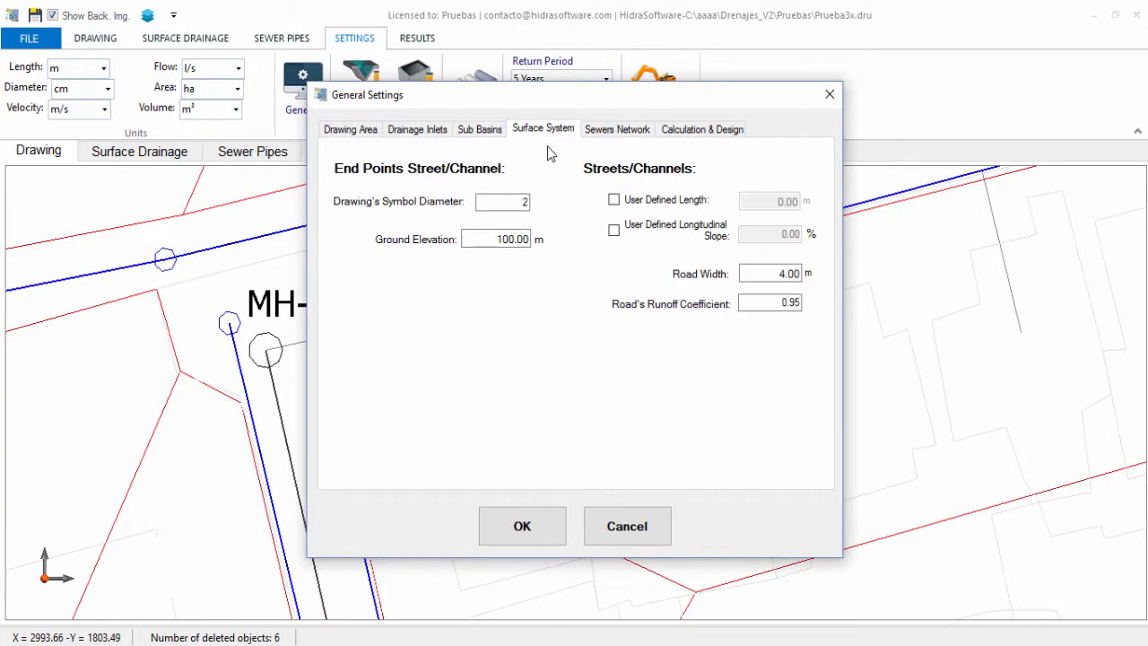
double_click(524, 202)
double_click(485, 239)
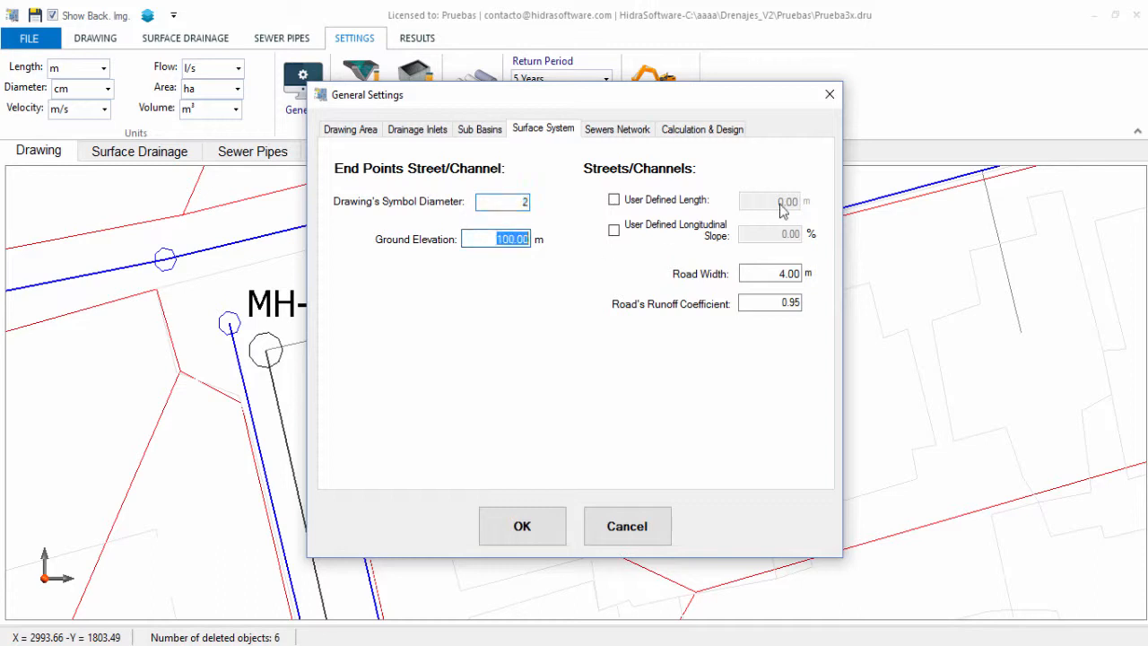
click(606, 132)
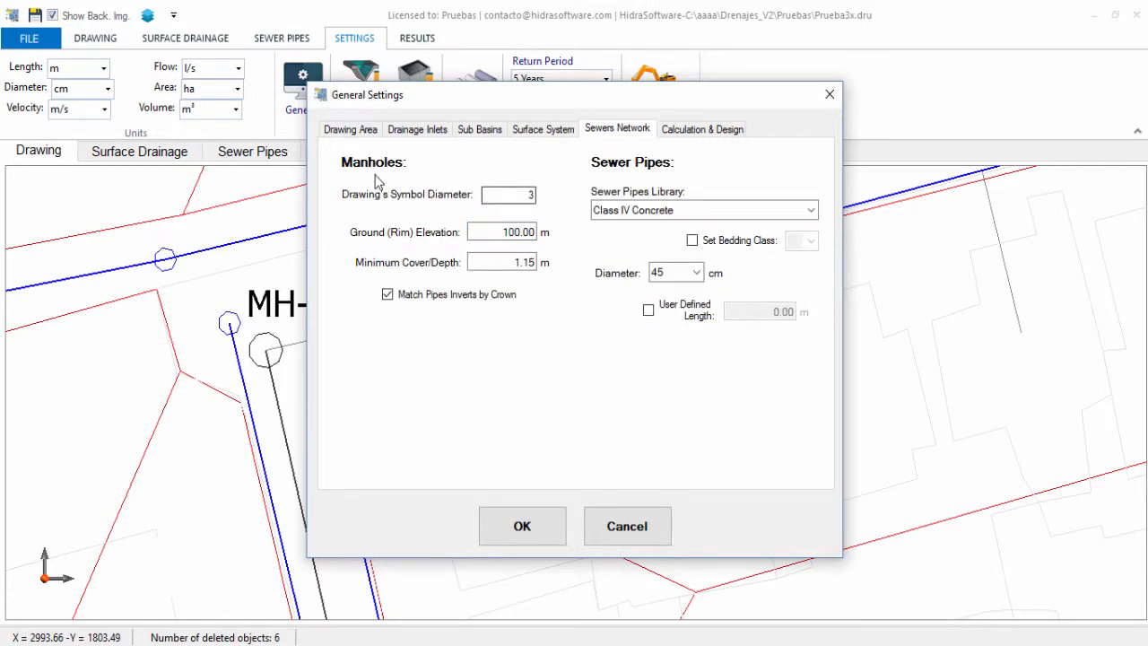
click(810, 212)
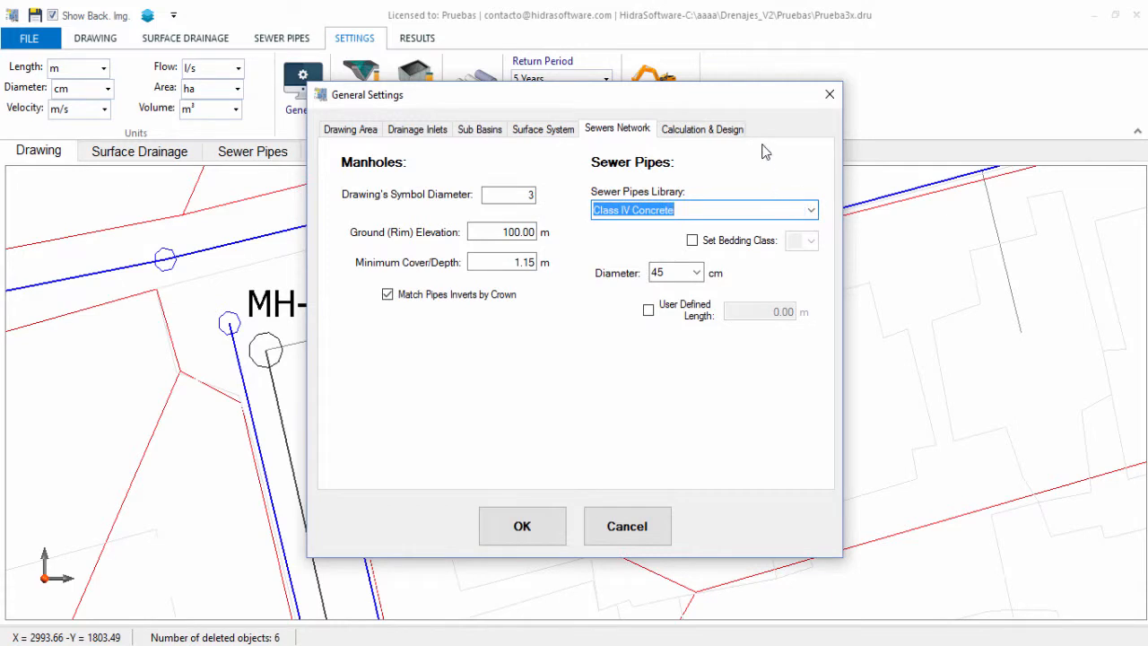
- Examine the minimum design velocities Vcmin and Vrmin in the calculation and design settings, and leave without saving
click(736, 130)
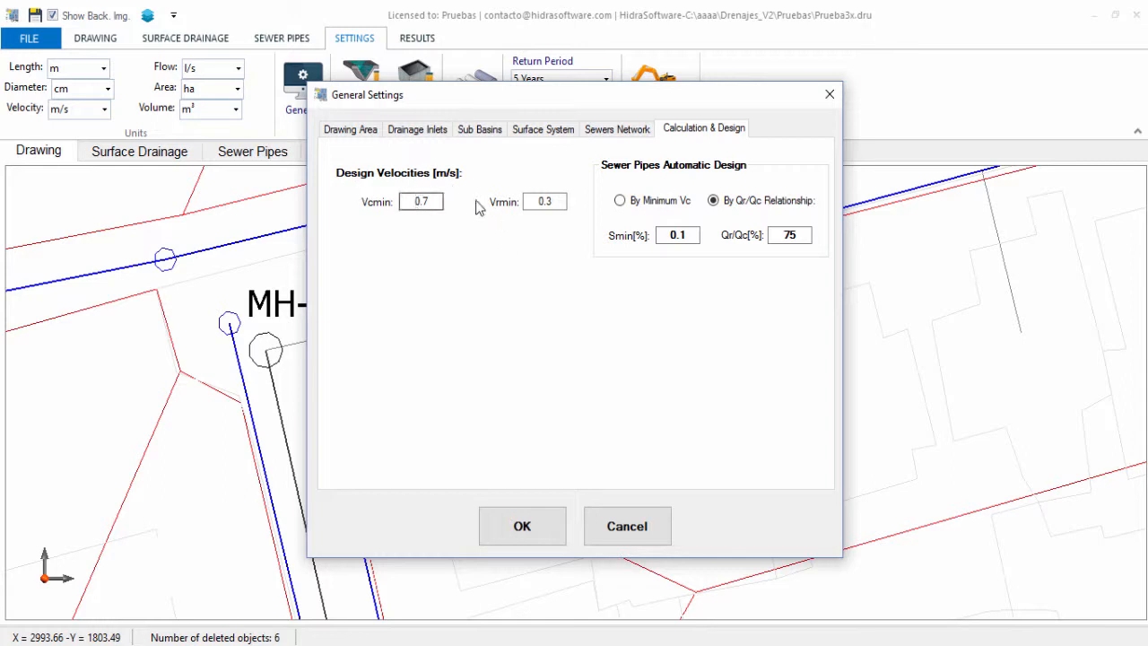
double_click(437, 201)
double_click(552, 203)
click(633, 531)
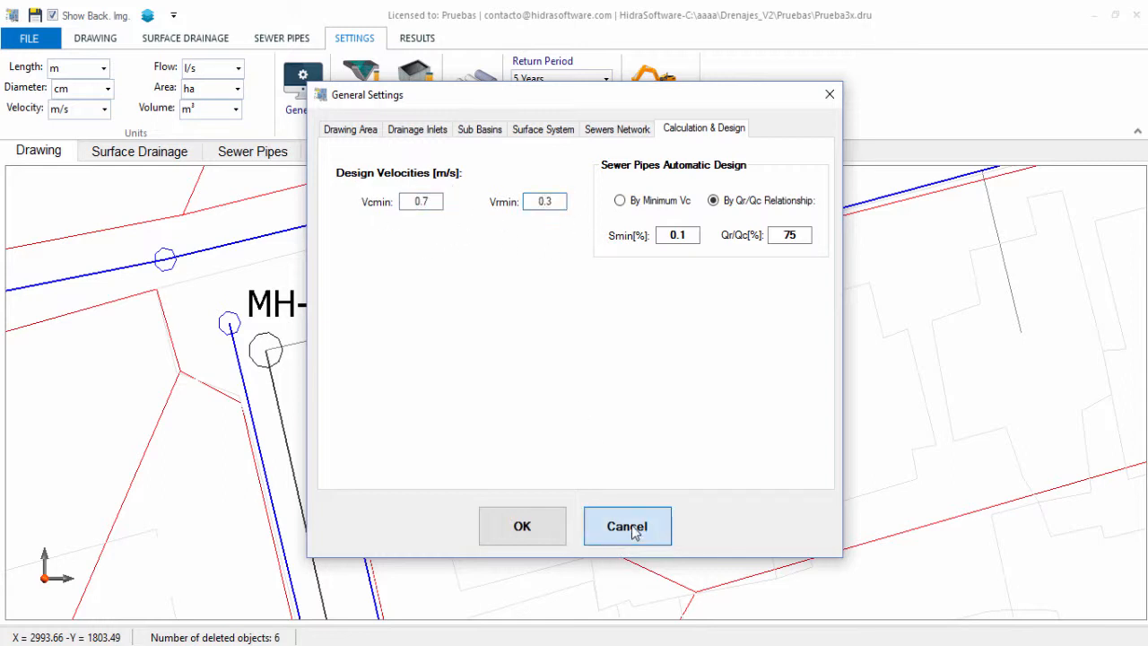
- Examine the Vc and Vr velocity columns in the Sewer Pipes Table for sections below the design minimums
click(252, 150)
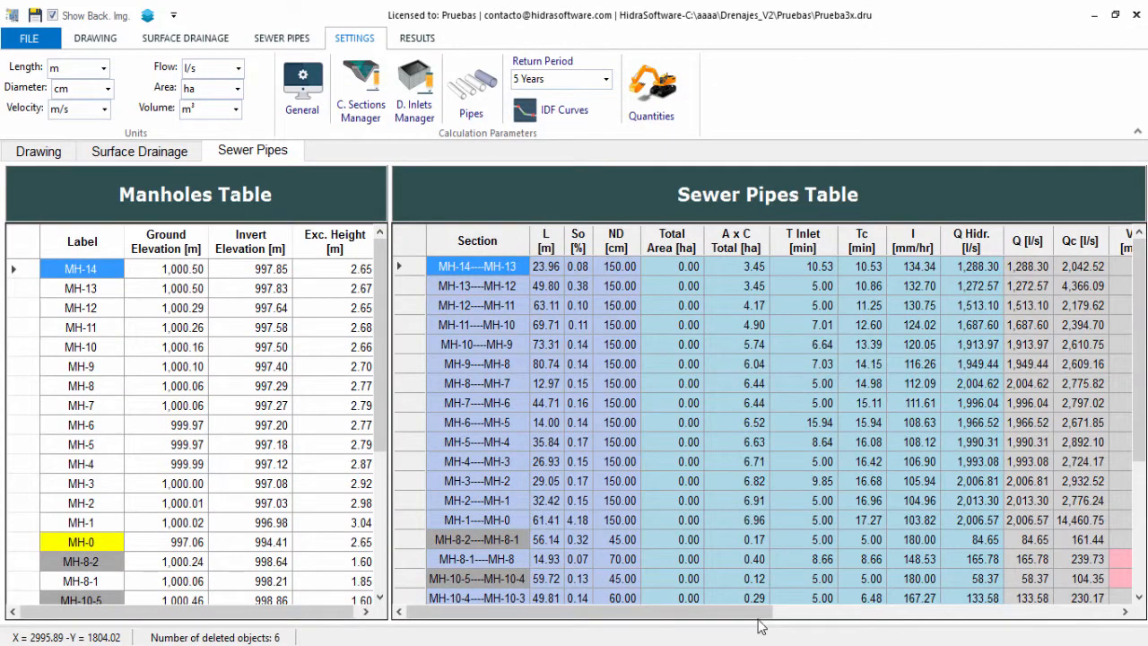
drag(763, 624, 988, 621)
scroll(776, 381, down, 4)
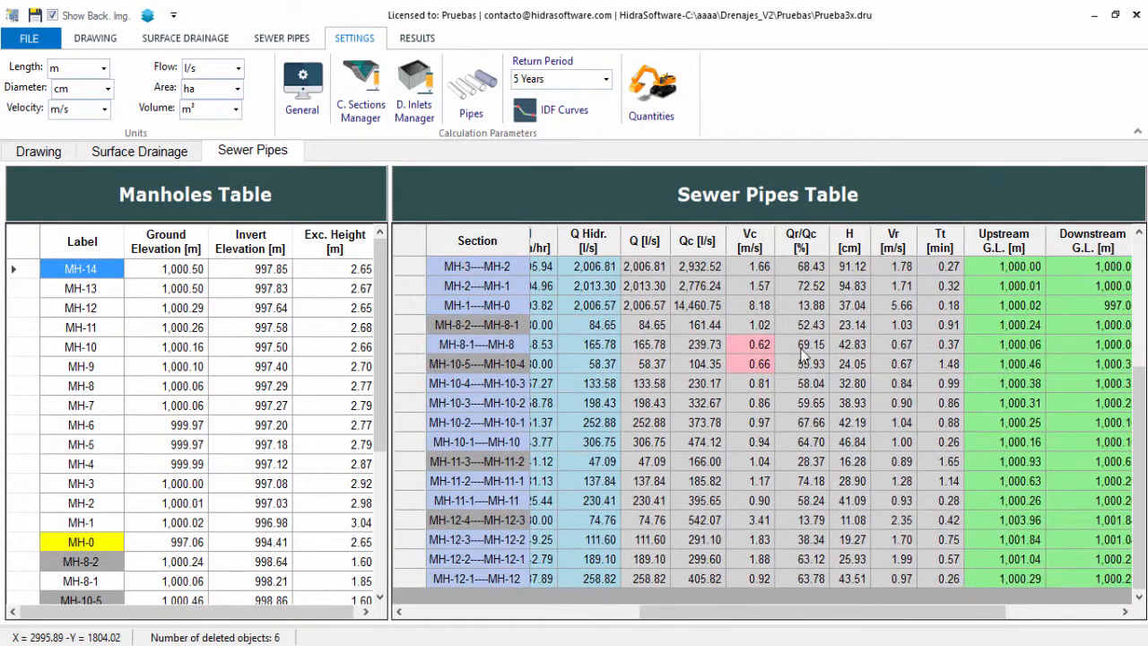
scroll(960, 366, up, 4)
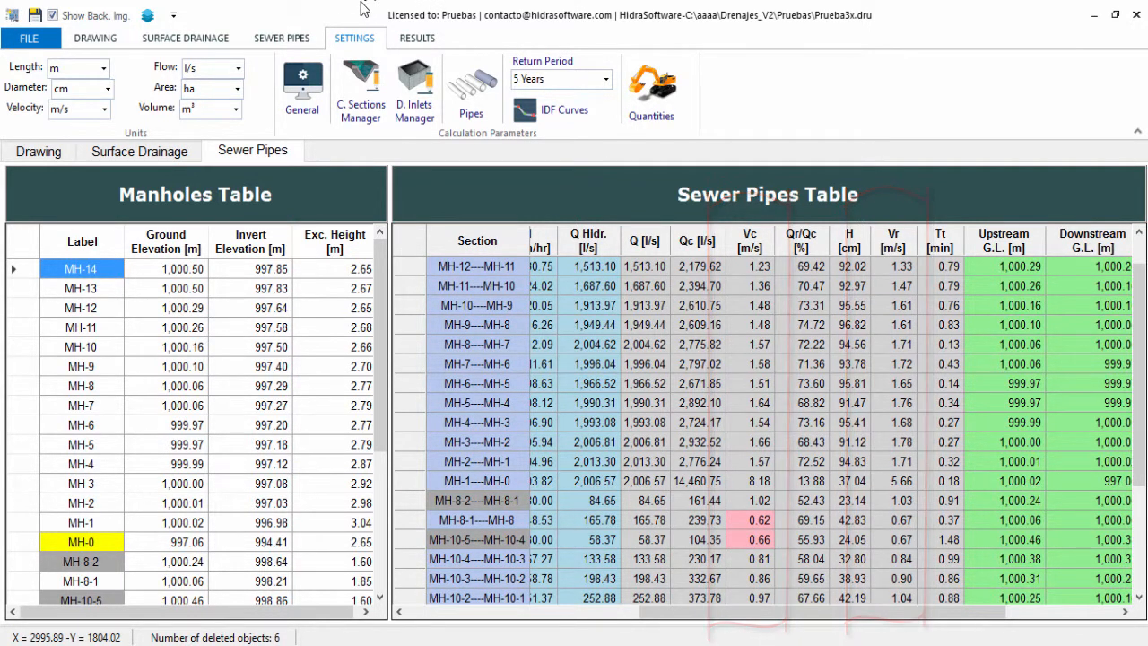
- Examine the sewer pipes automatic design criteria, Smin and the Qr/Qc relationship, in General Settings, then cancel
click(323, 97)
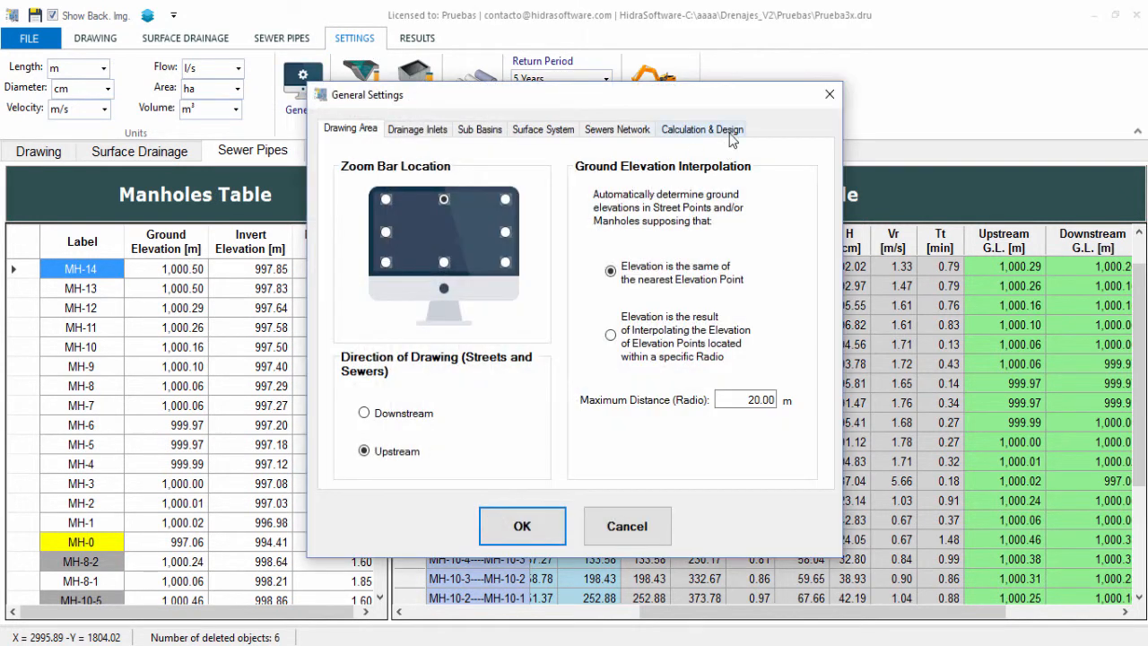
click(703, 128)
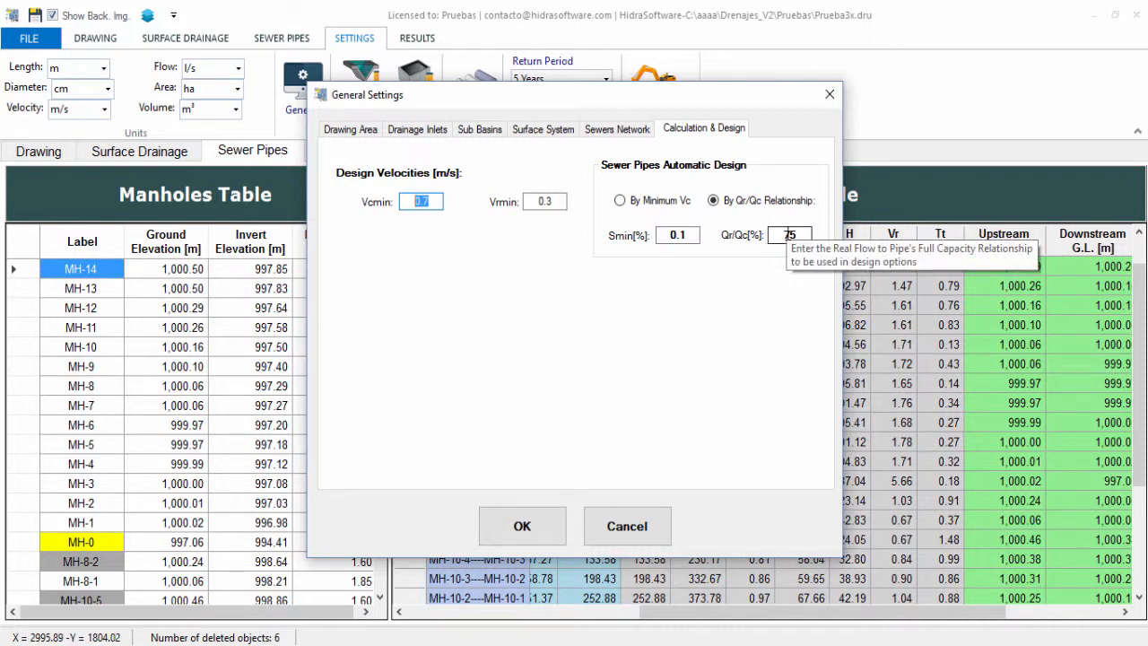
click(691, 235)
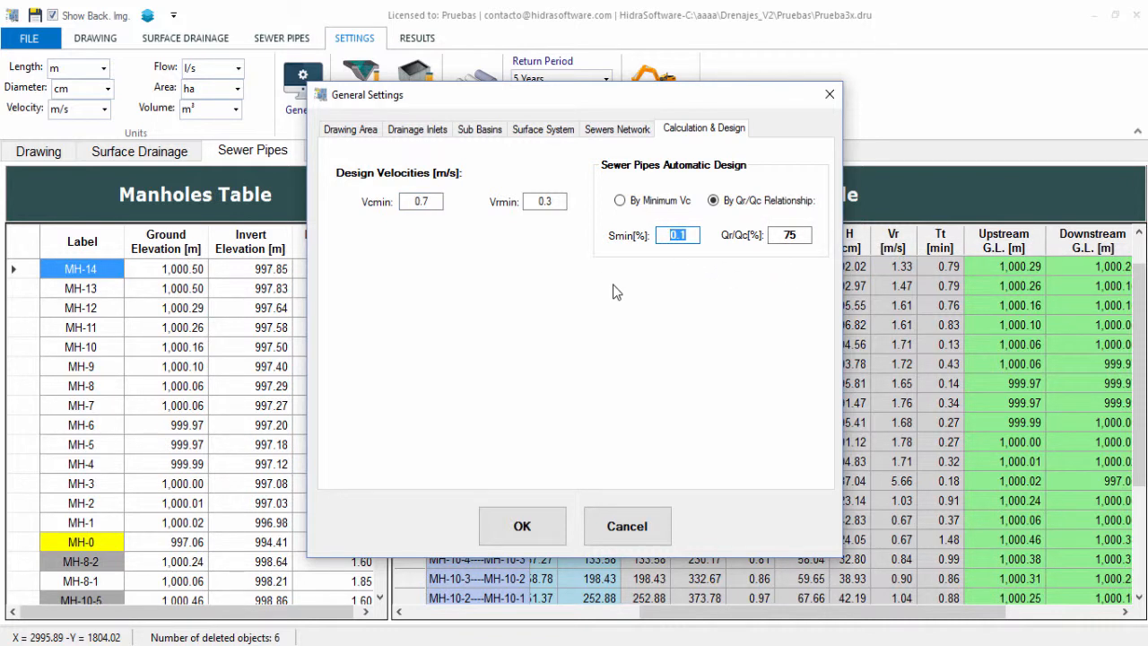
click(797, 235)
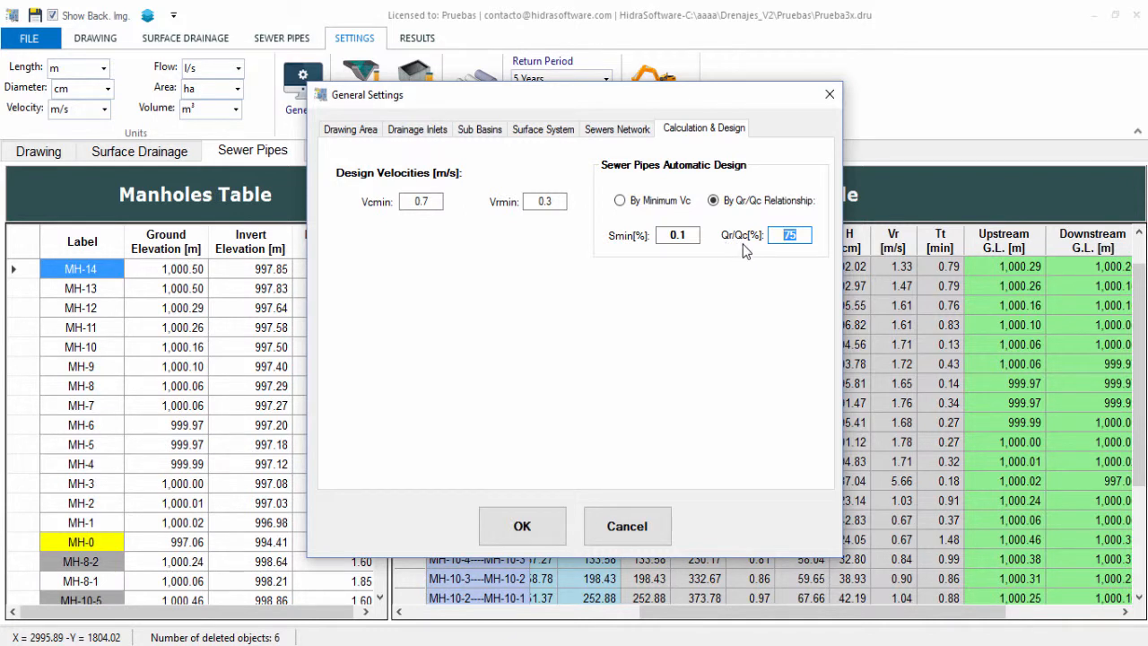
click(645, 521)
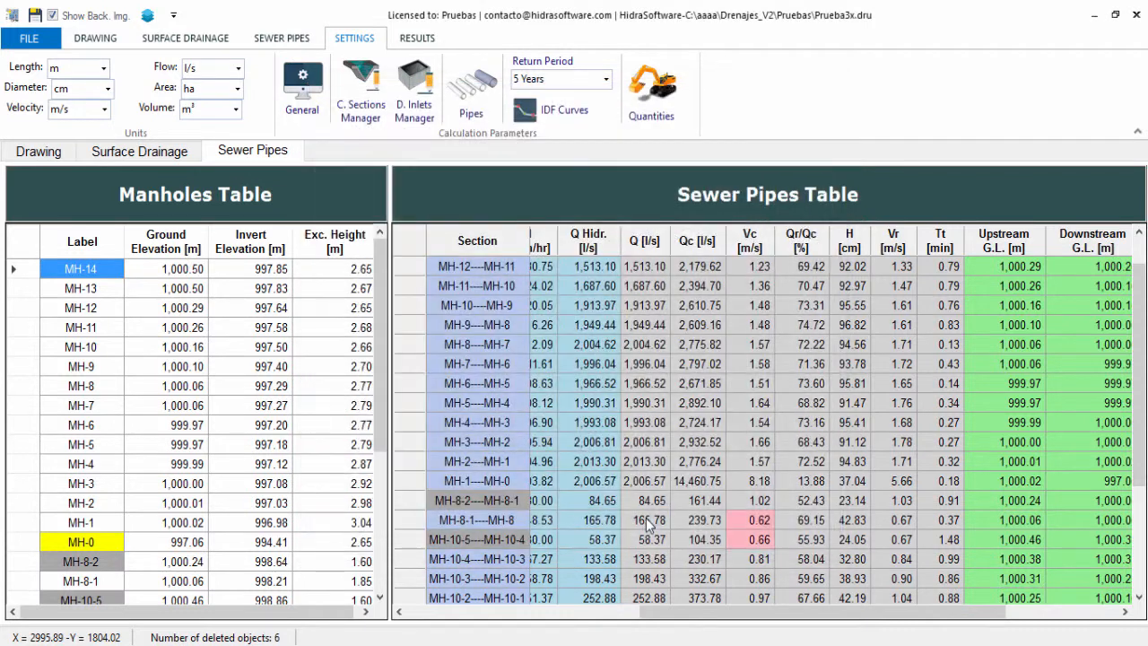
- Preview the trapezoidal, triangular, half-street and half-street-with-gutter shapes in the Cross Sections Manager, and close it without saving
click(368, 128)
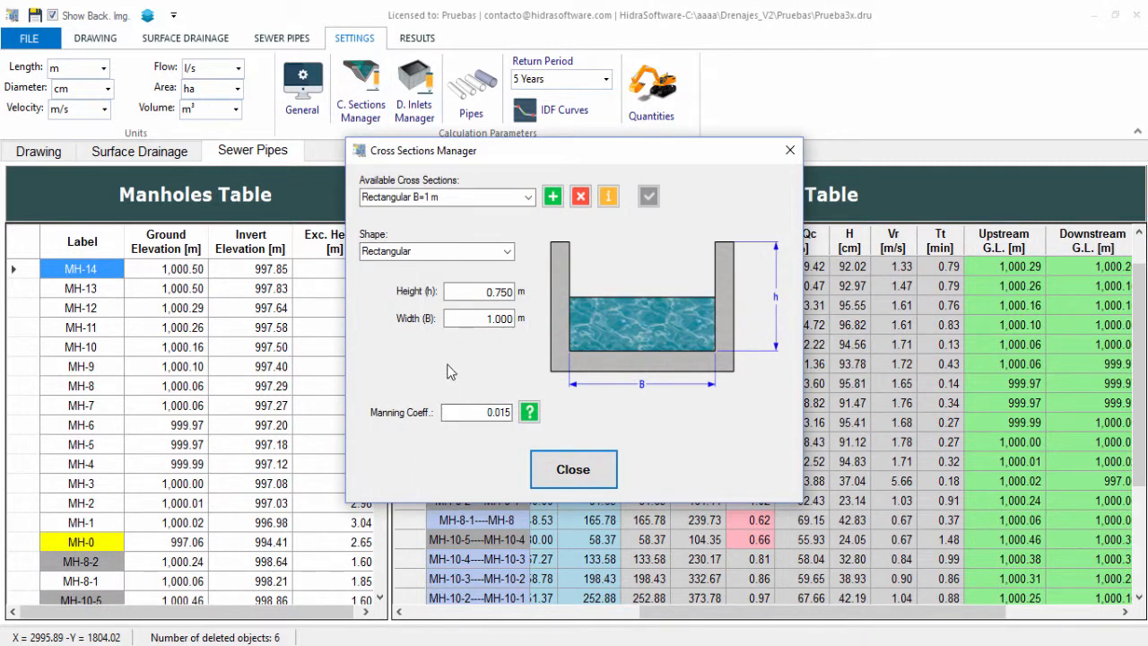
click(487, 252)
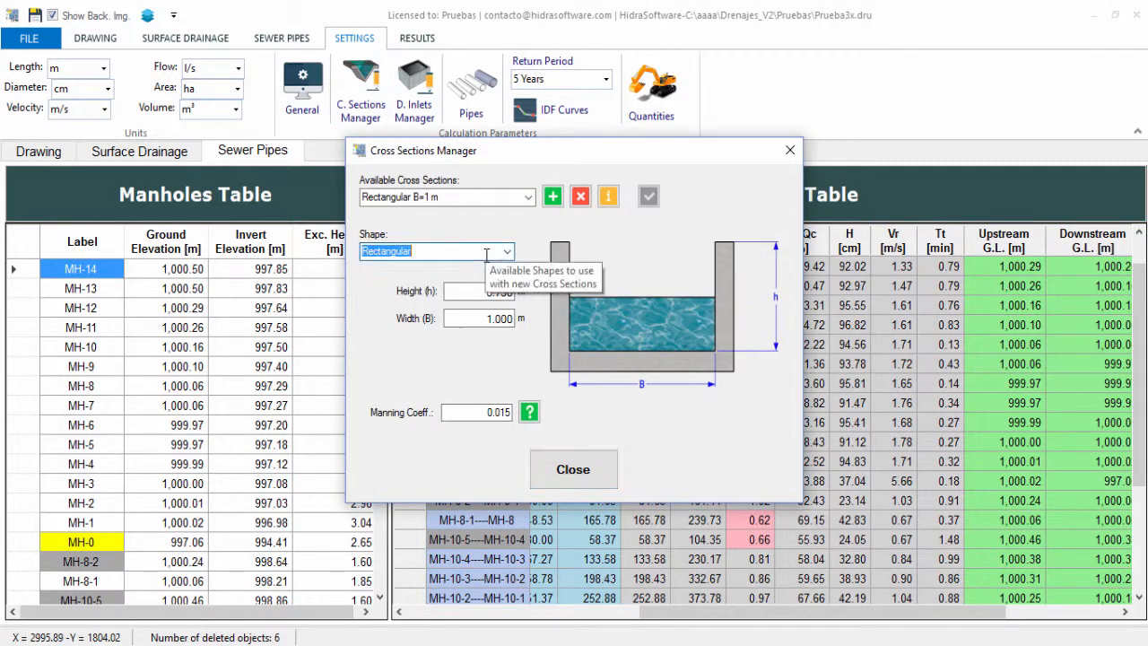
click(507, 252)
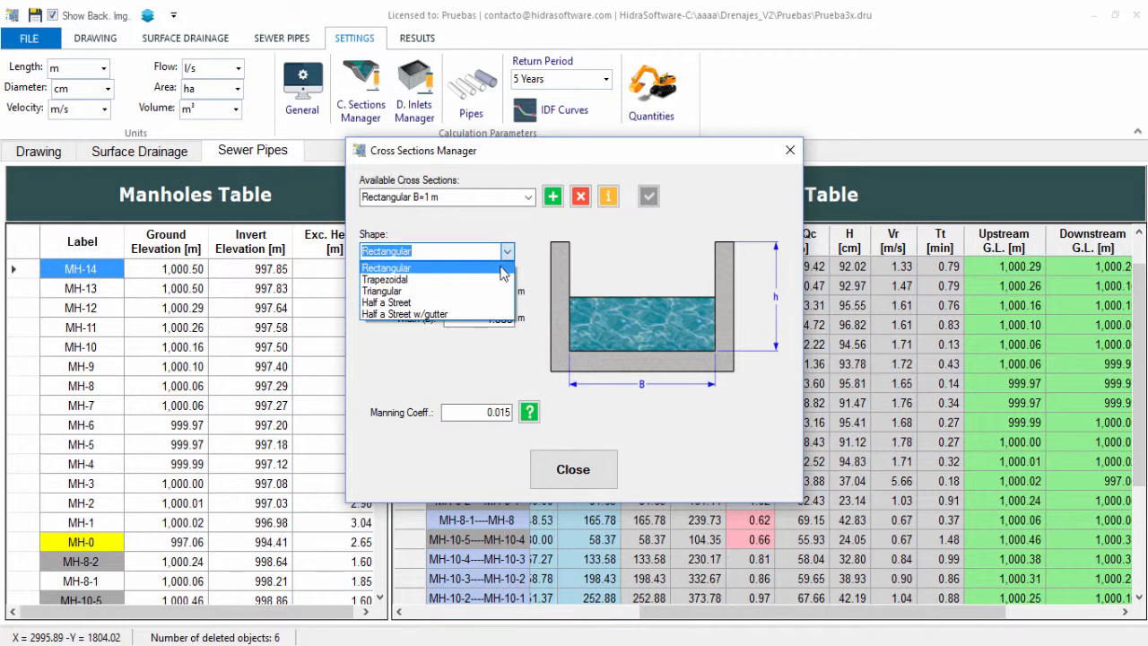
click(502, 273)
click(508, 252)
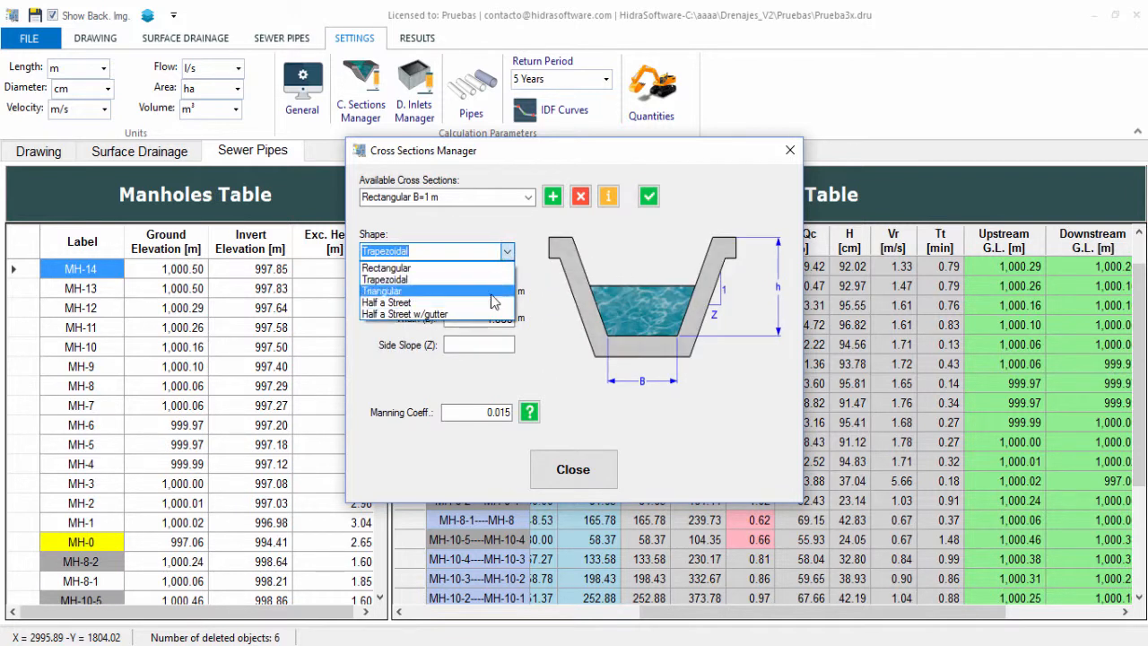
click(498, 288)
click(508, 252)
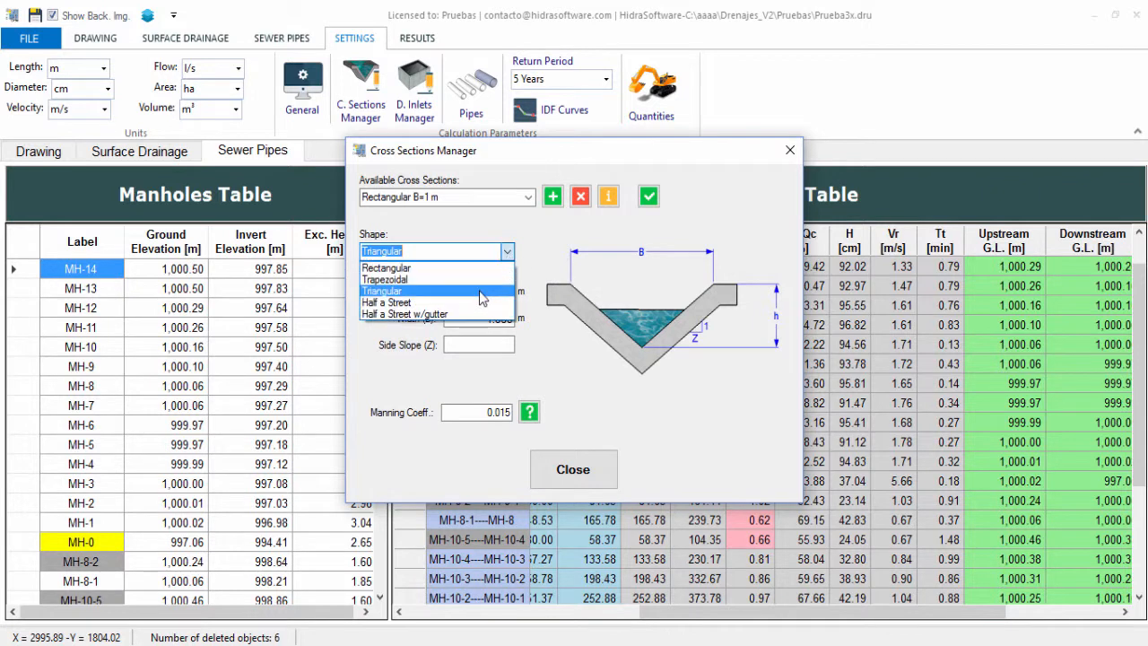
click(498, 303)
click(507, 252)
click(498, 316)
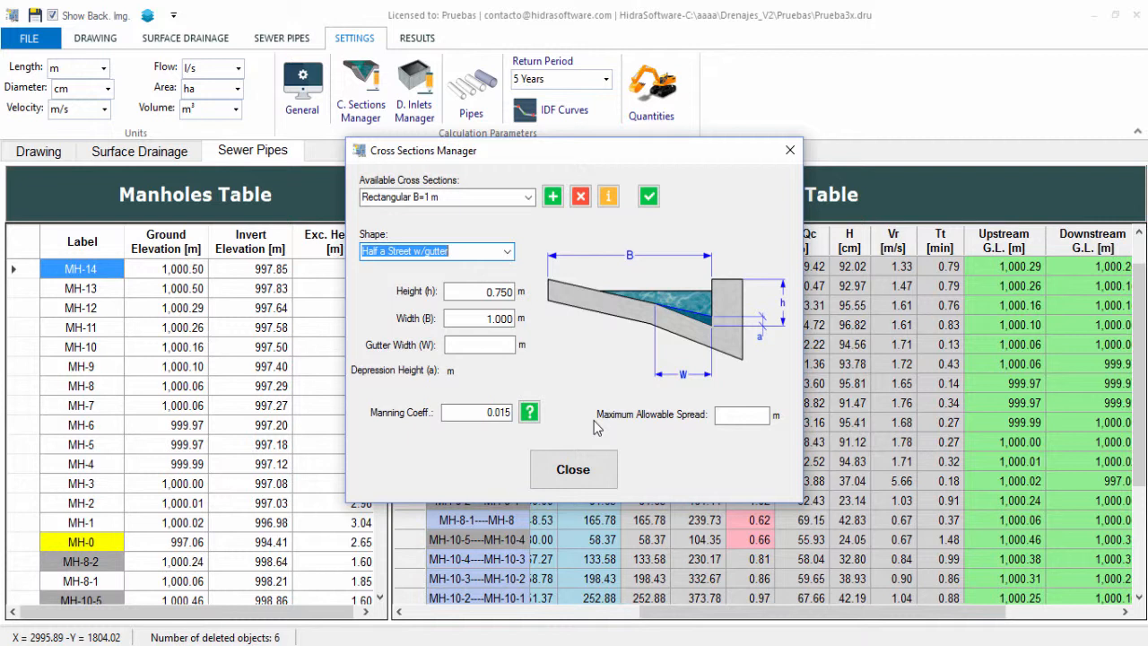
click(613, 484)
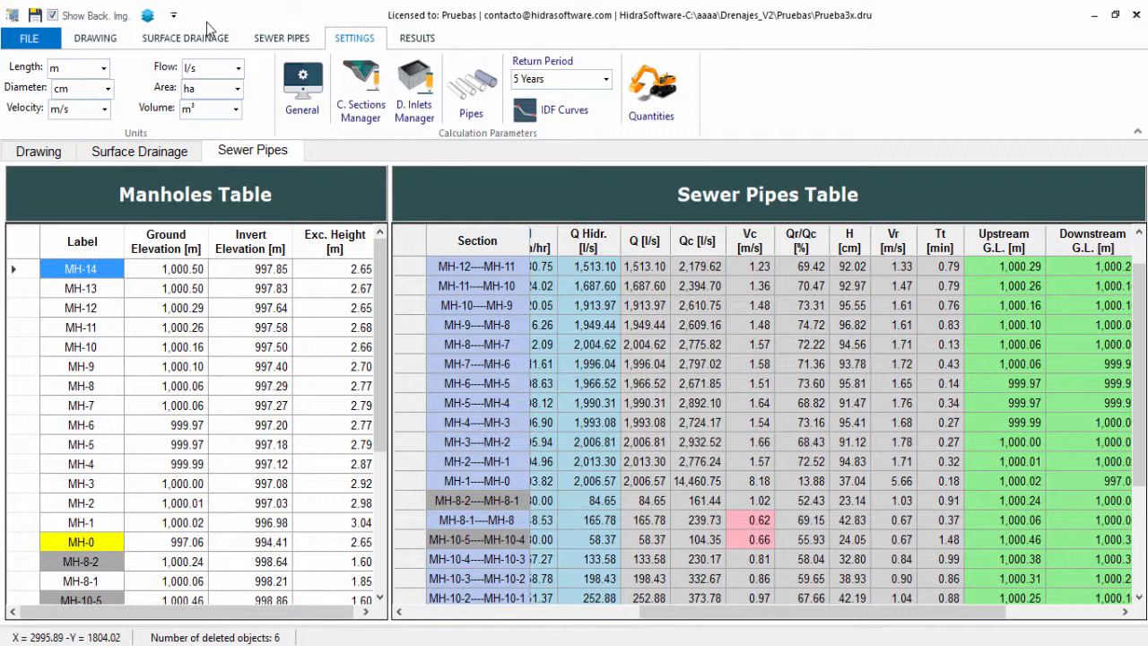
- Set the current surface drainage section to HStreet 4m and show the drawing view
click(196, 38)
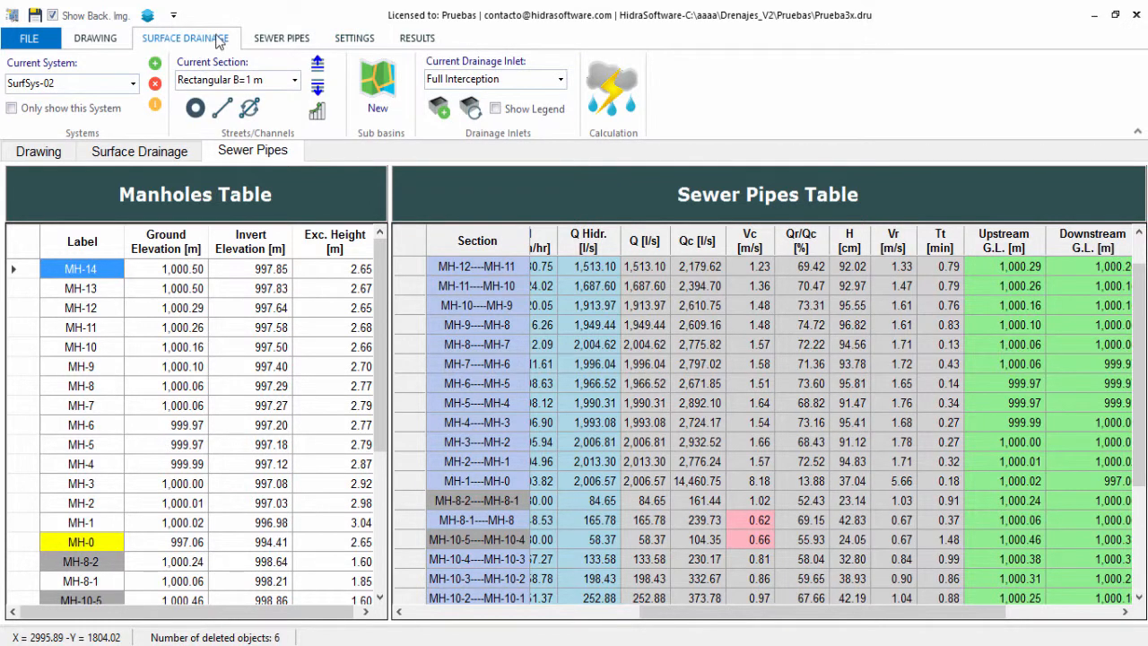
click(295, 82)
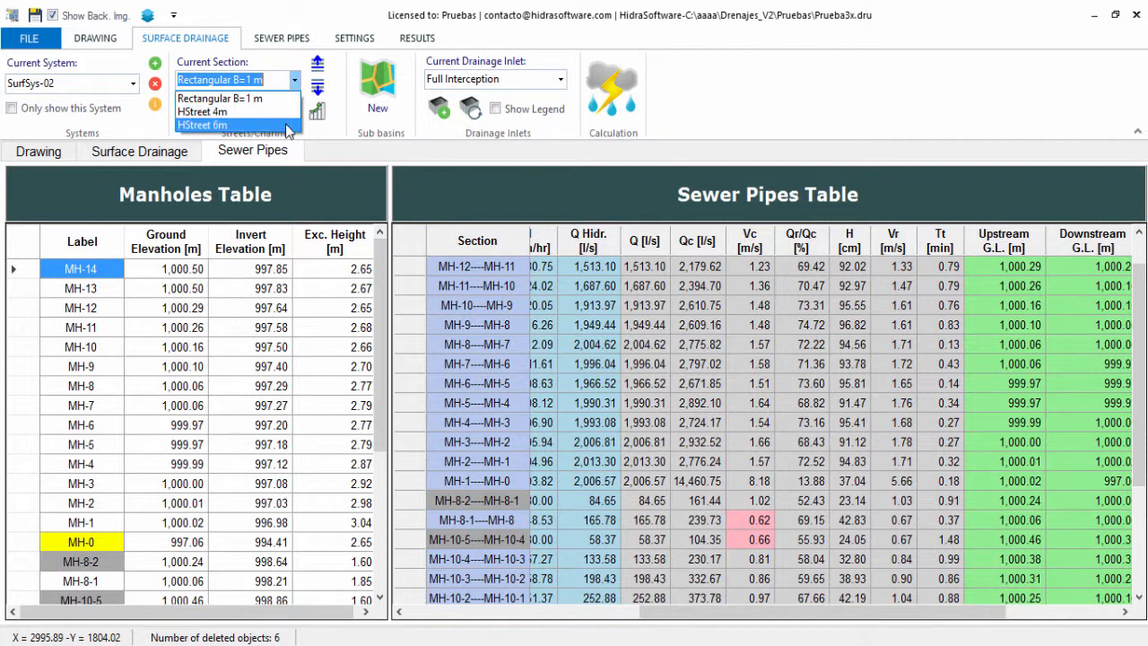
click(288, 111)
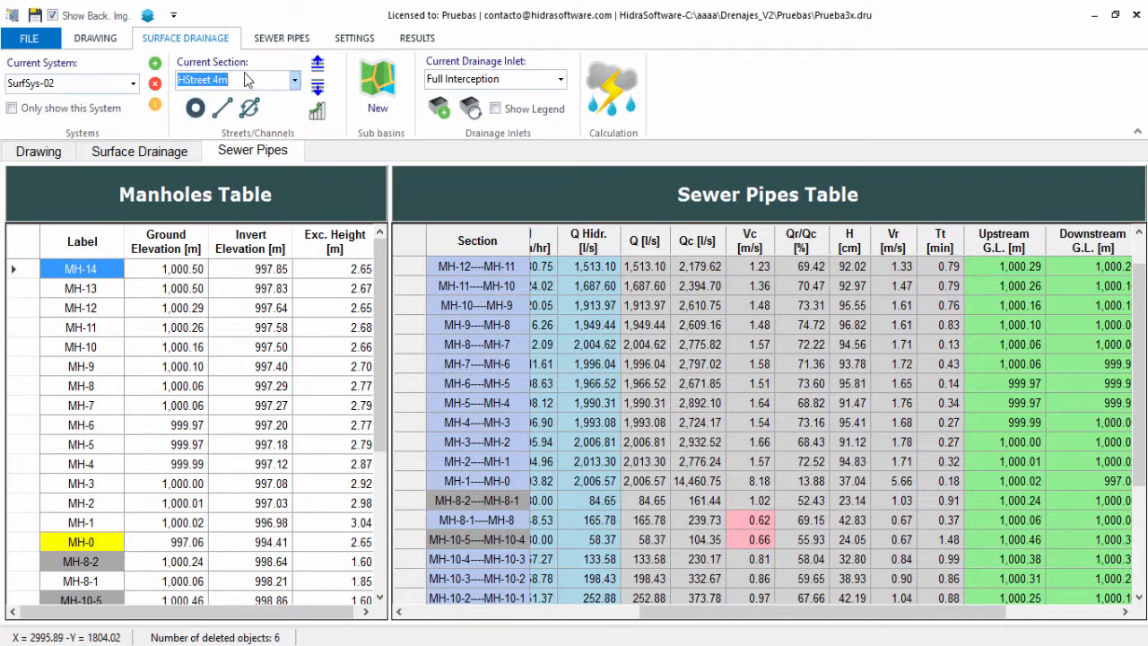
click(40, 153)
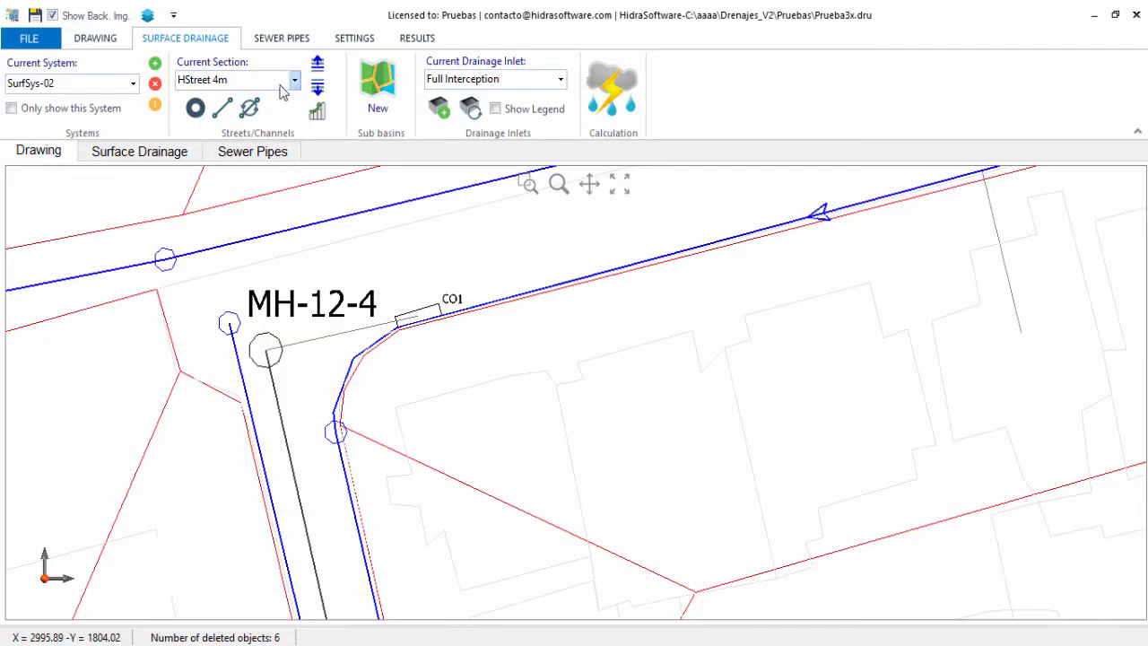
- Browse the curb-opening and tilt-bar grate inlet types in the Drainage Inlets Manager, ending with the generic curb opening in a sag
click(356, 40)
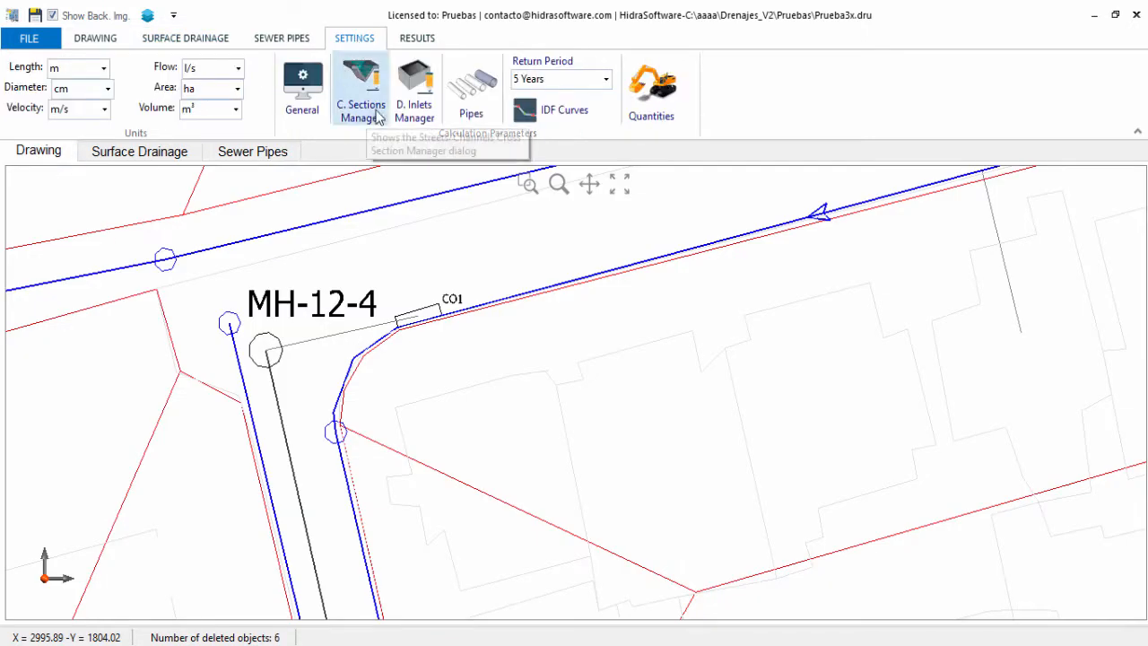
click(434, 122)
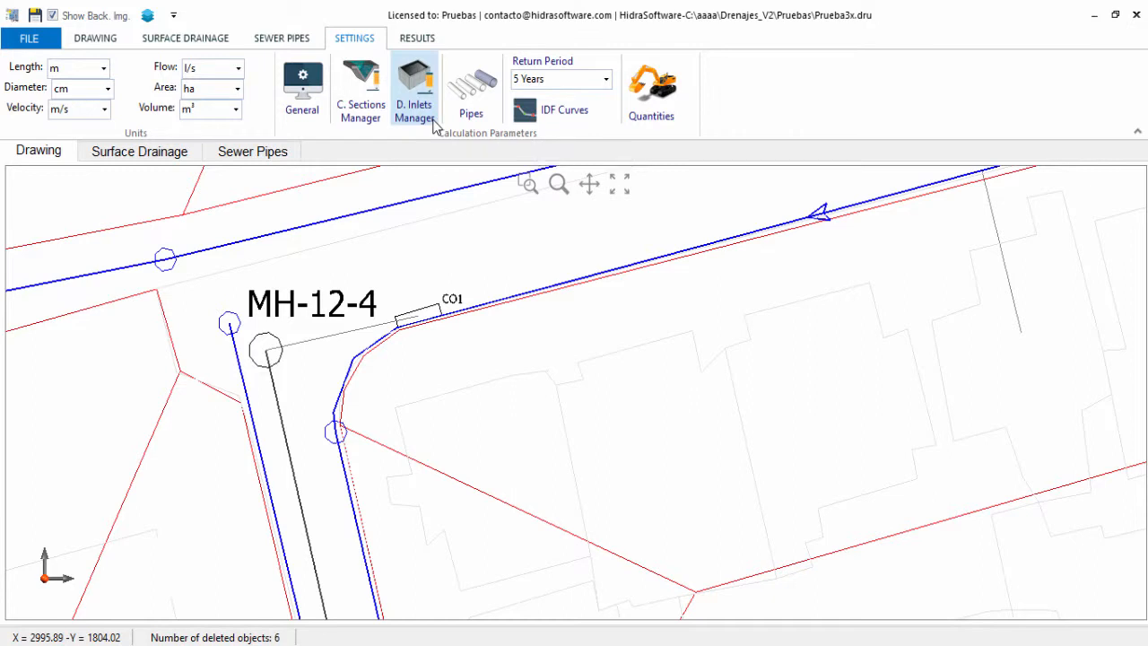
click(616, 201)
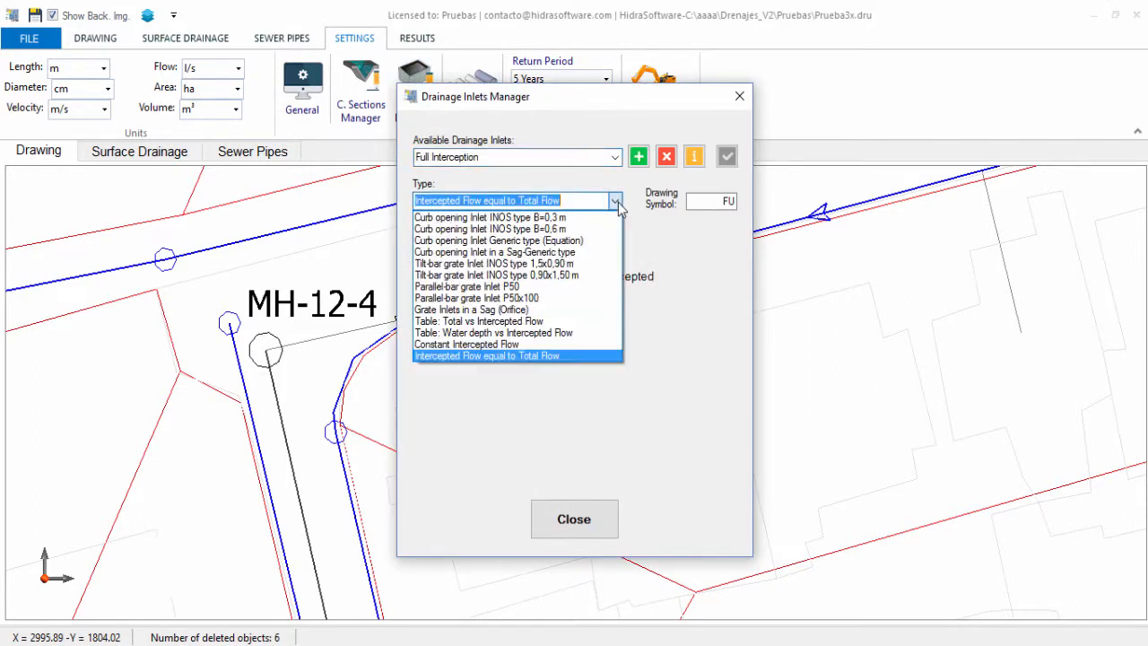
click(588, 215)
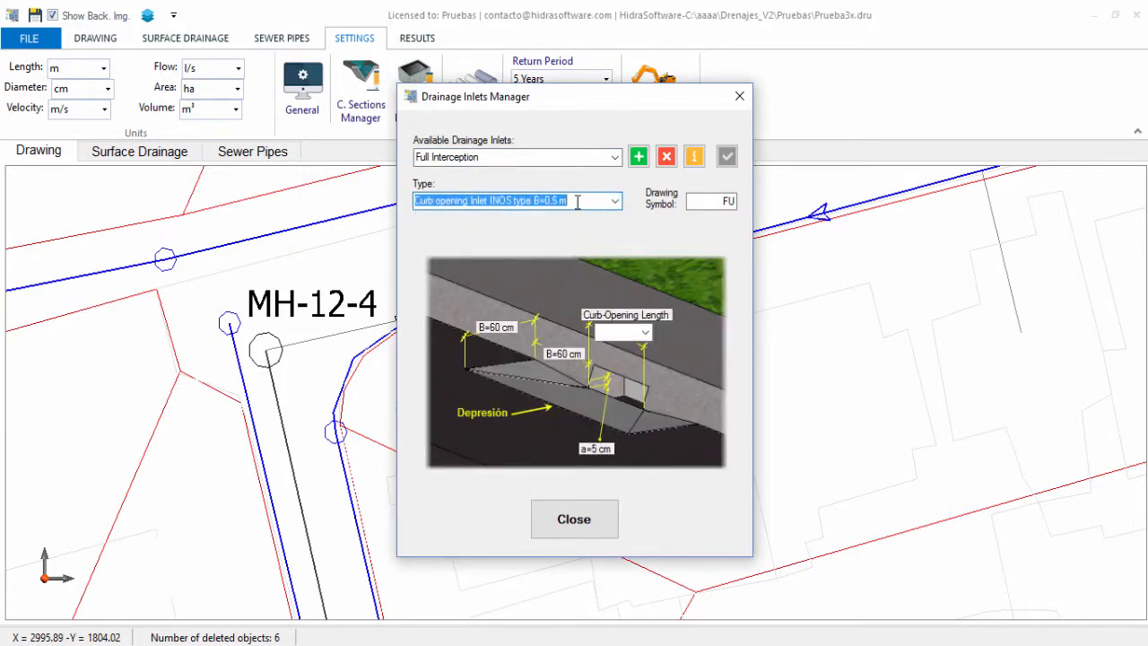
scroll(577, 202, down, 3)
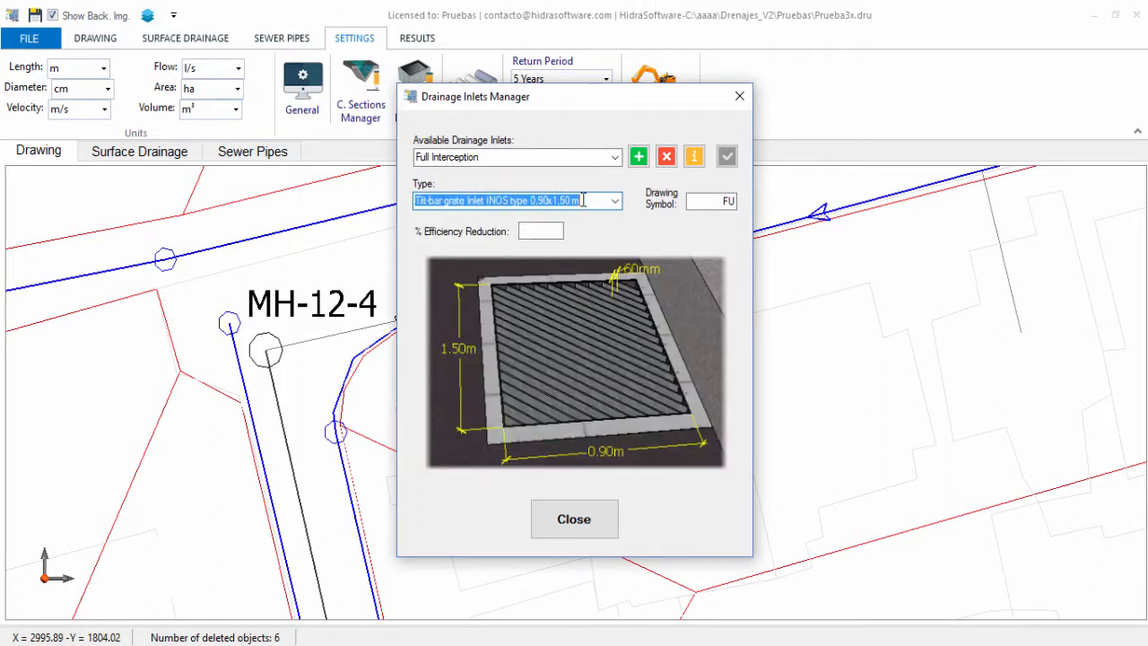
scroll(583, 201, down, 2)
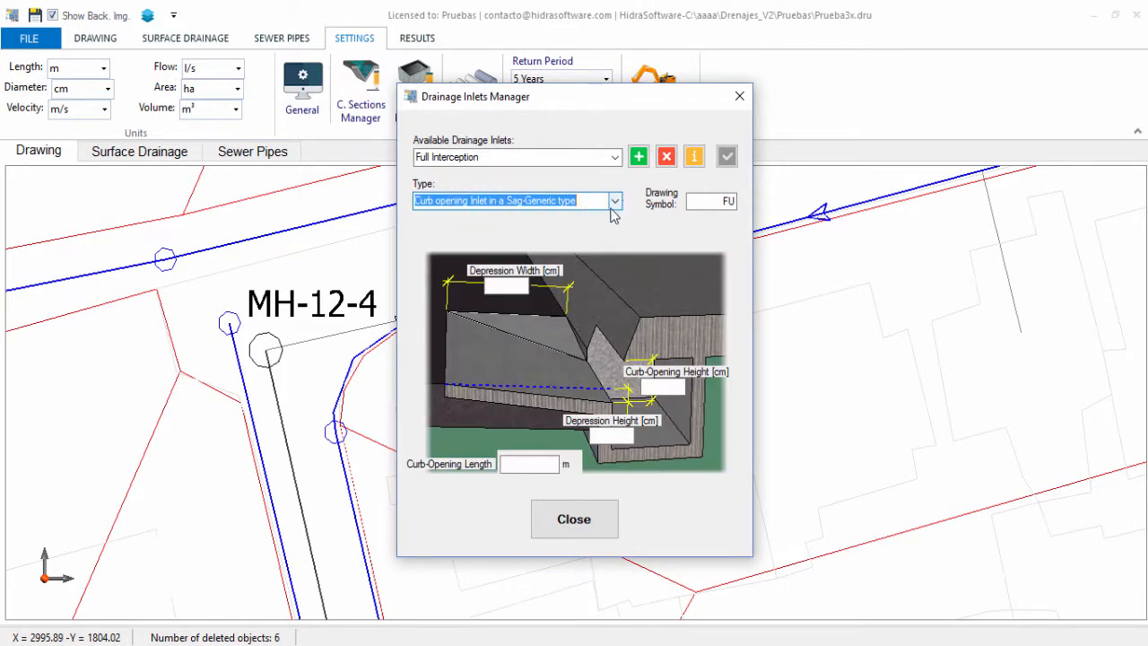
- Preview the Grate Inlets in a Sag (Orifice) type with 0% efficiency reduction, and close the Drainage Inlets Manager without saving
click(614, 203)
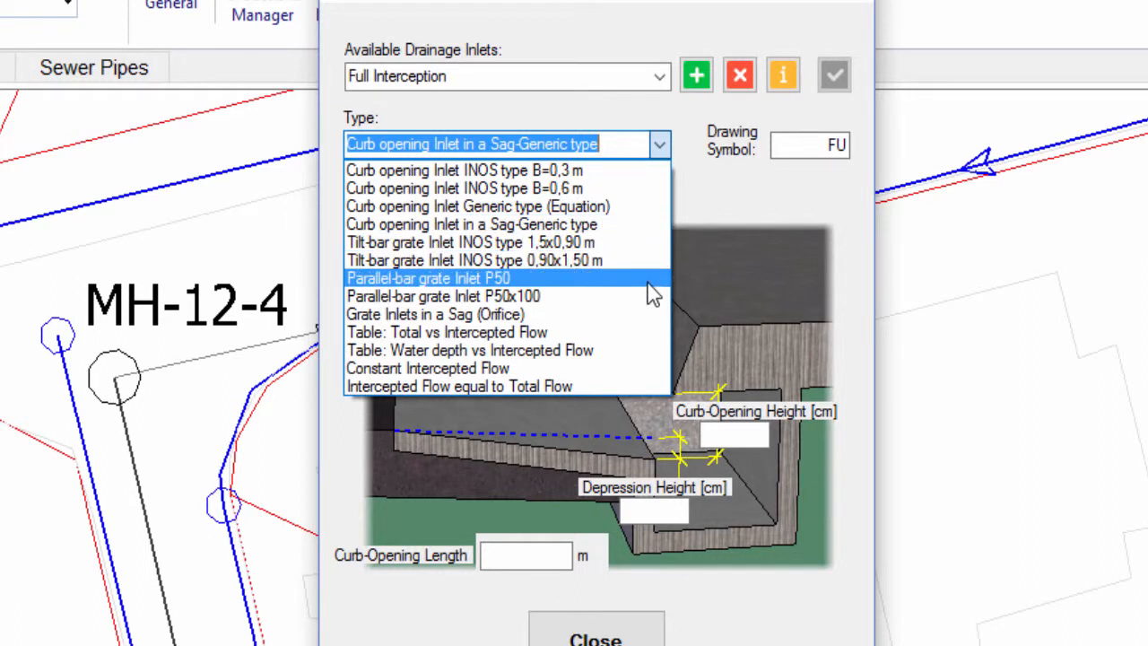
click(479, 314)
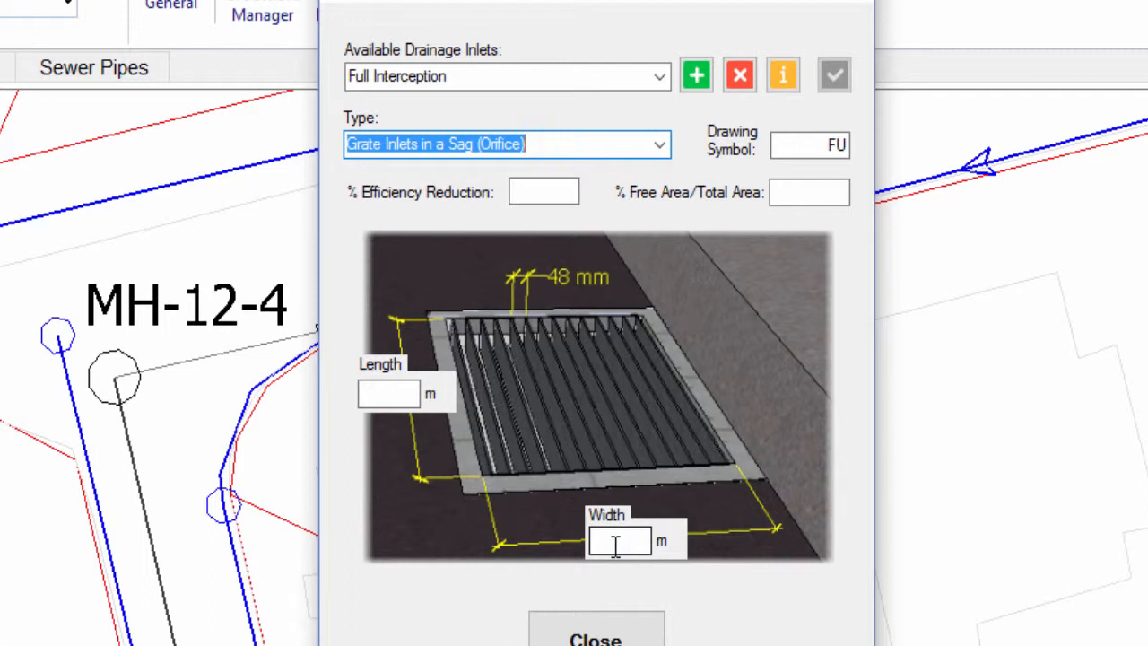
click(556, 192)
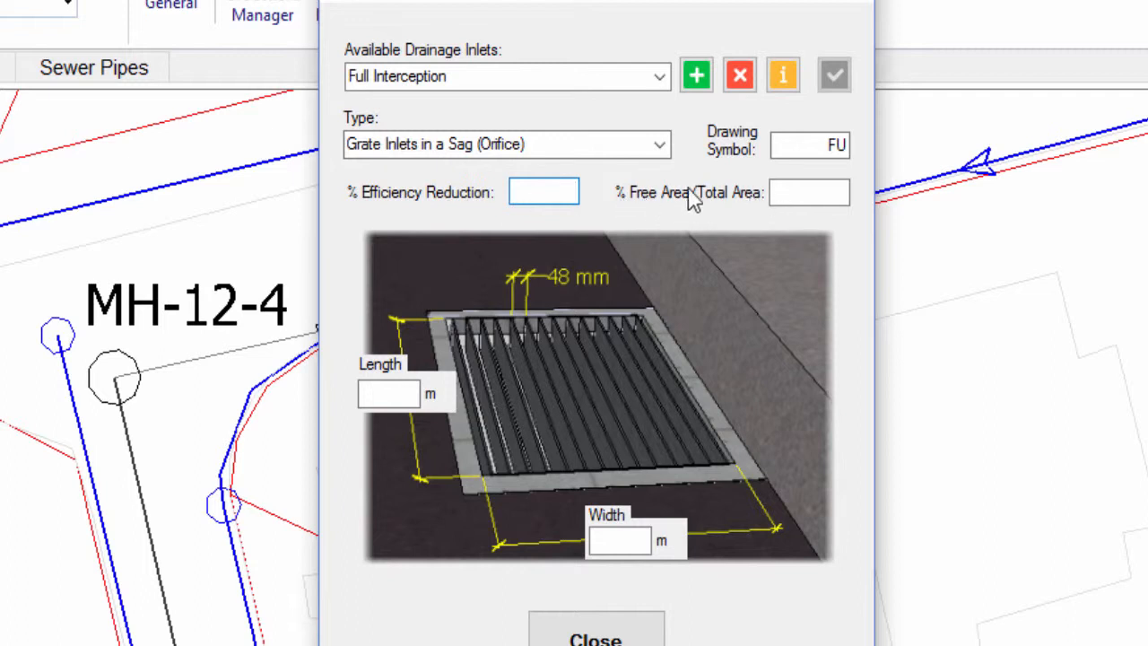
click(800, 194)
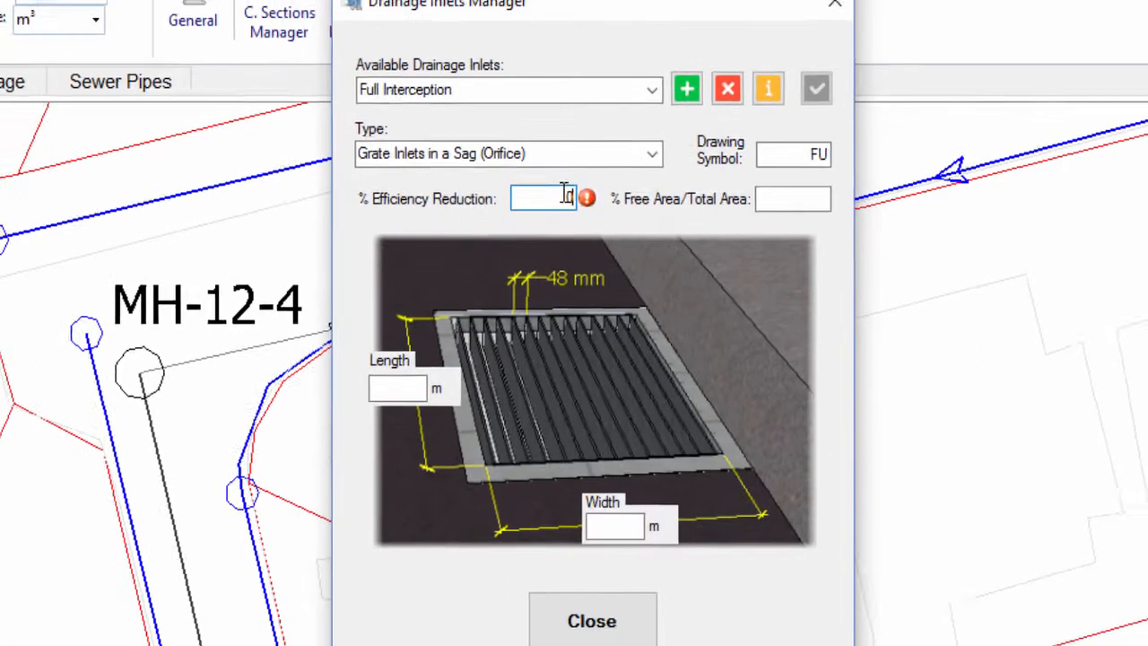
text(0)
key(Tab)
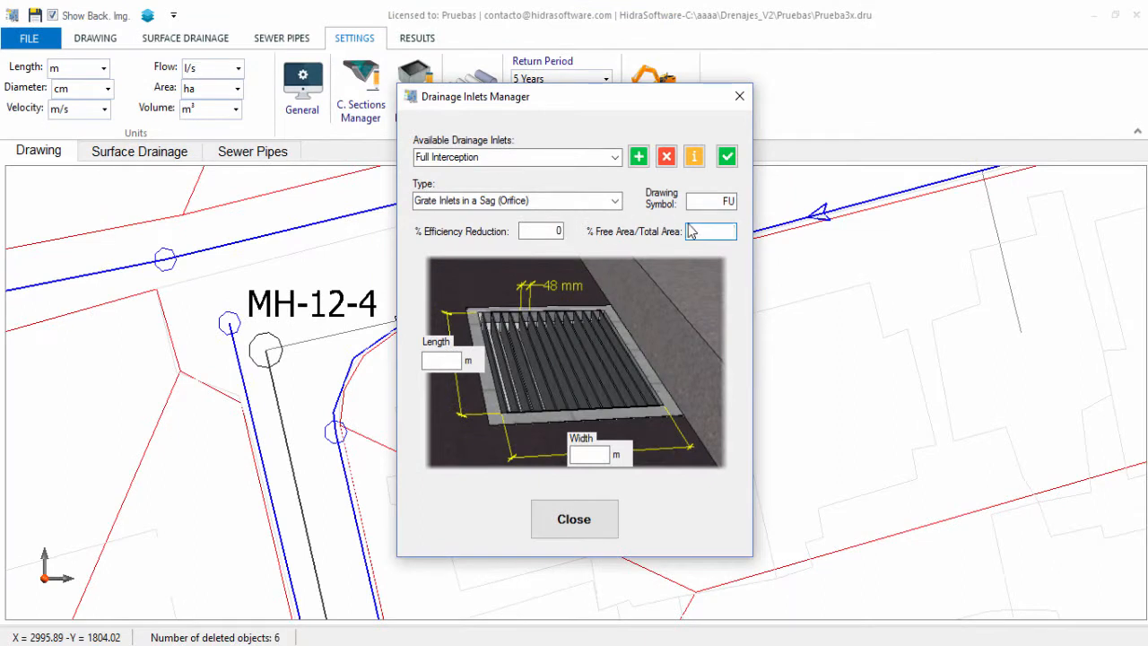
click(741, 97)
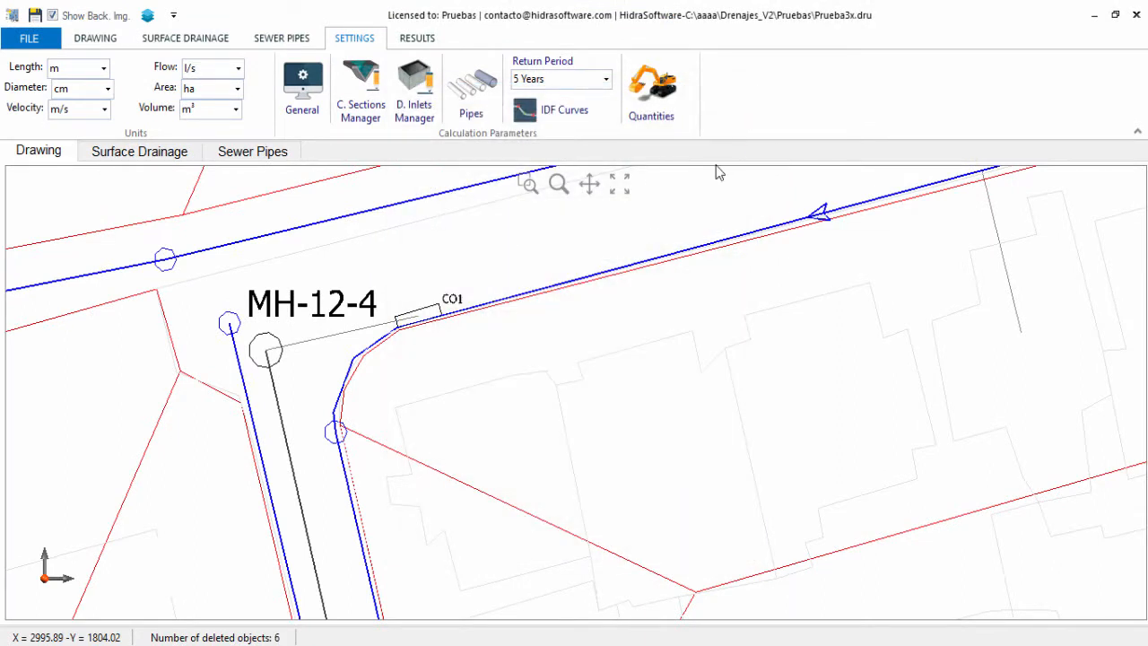
- Examine the Class IV Concrete library's interior diameters and bedding class selection priority in the Project's Pipes Library Manager
click(453, 119)
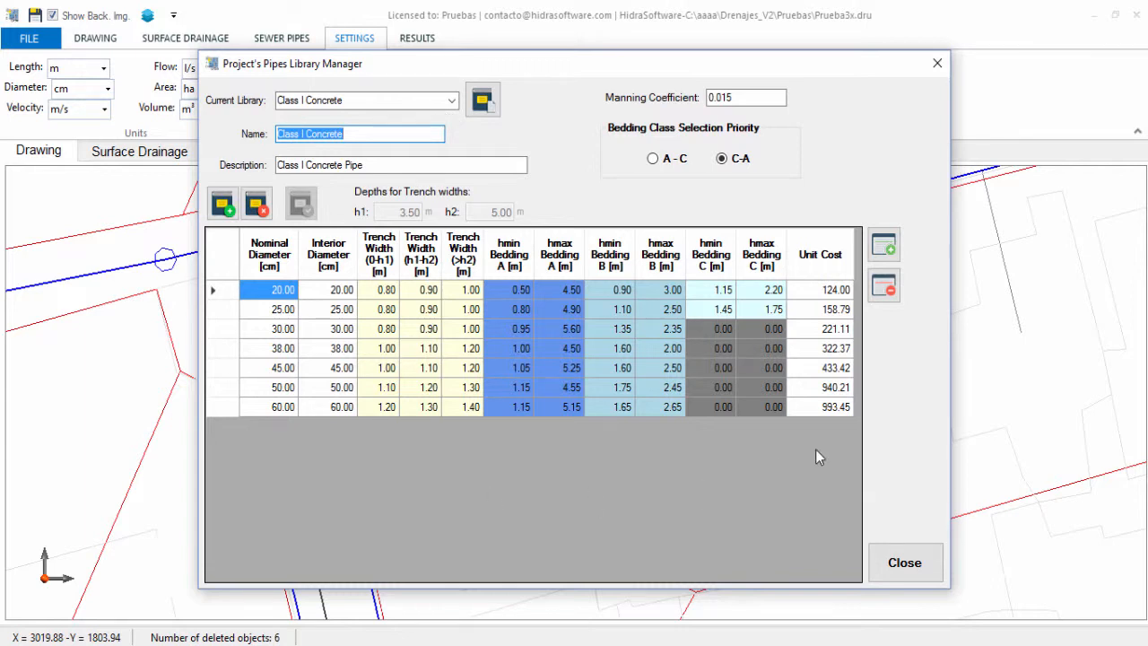
click(451, 100)
click(384, 124)
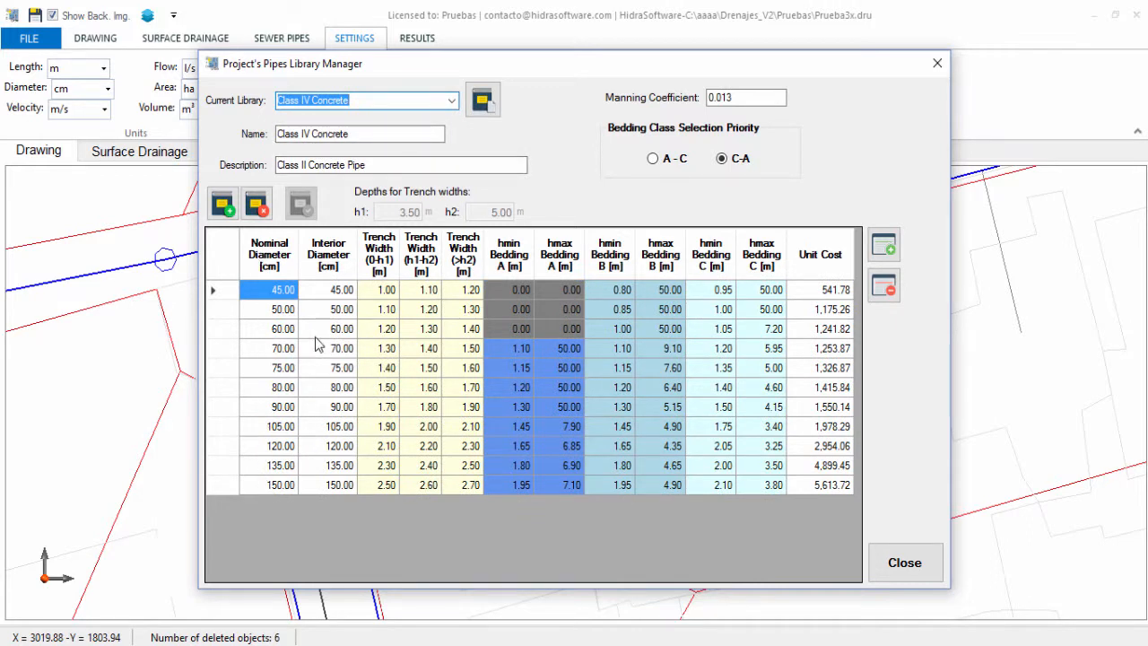
click(328, 295)
click(341, 487)
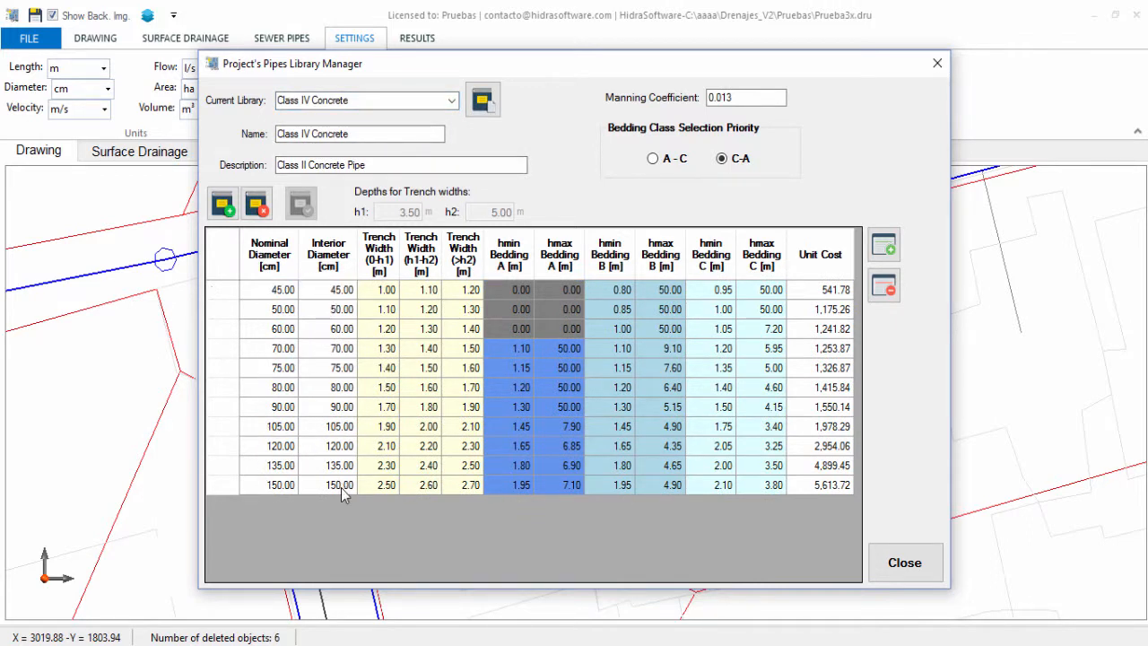
click(341, 487)
click(350, 296)
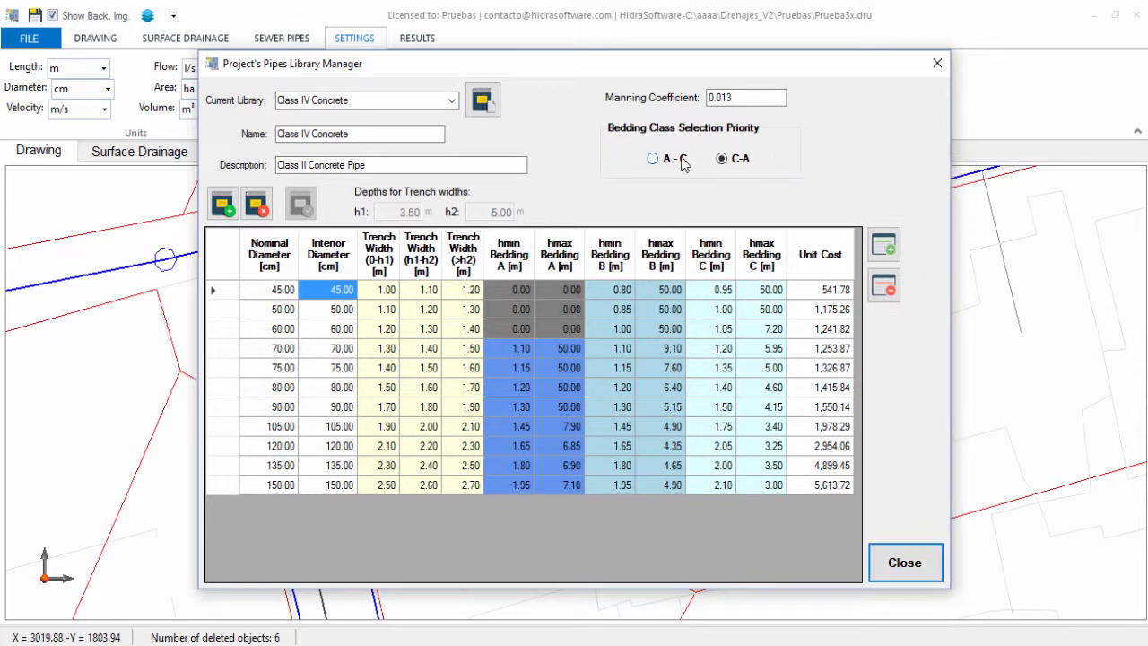
mouse_move(684, 162)
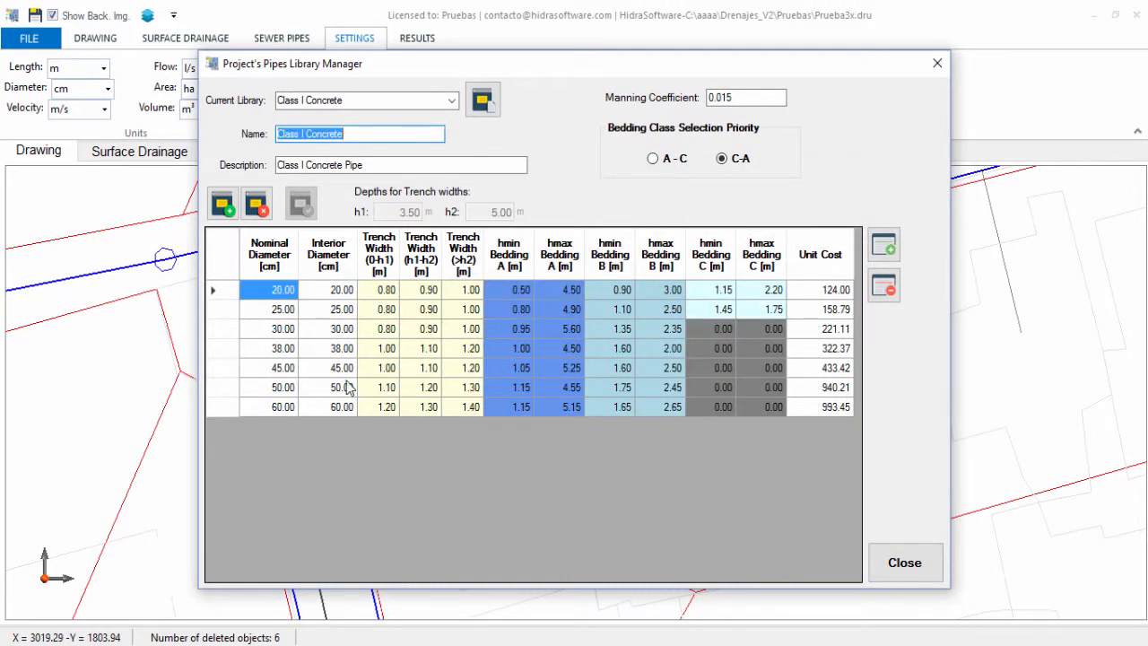
- Go through the unit costs of the Class I Concrete pipes, from 20 cm to 60 cm nominal diameter
click(848, 289)
click(845, 310)
click(839, 329)
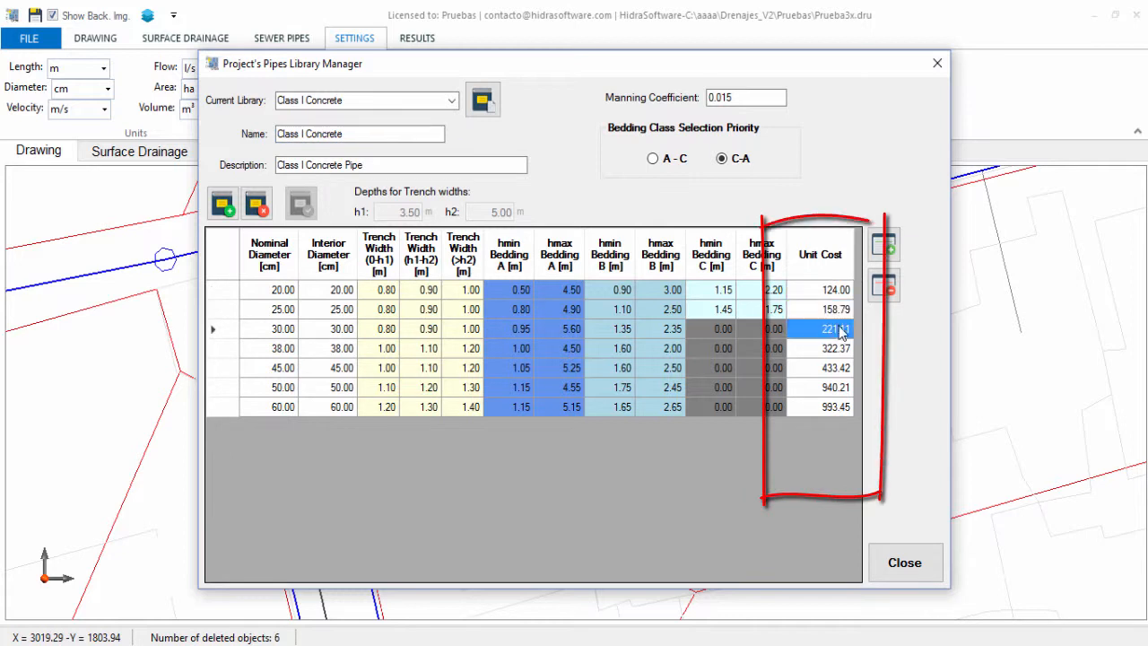
click(834, 349)
click(834, 368)
click(834, 389)
click(836, 408)
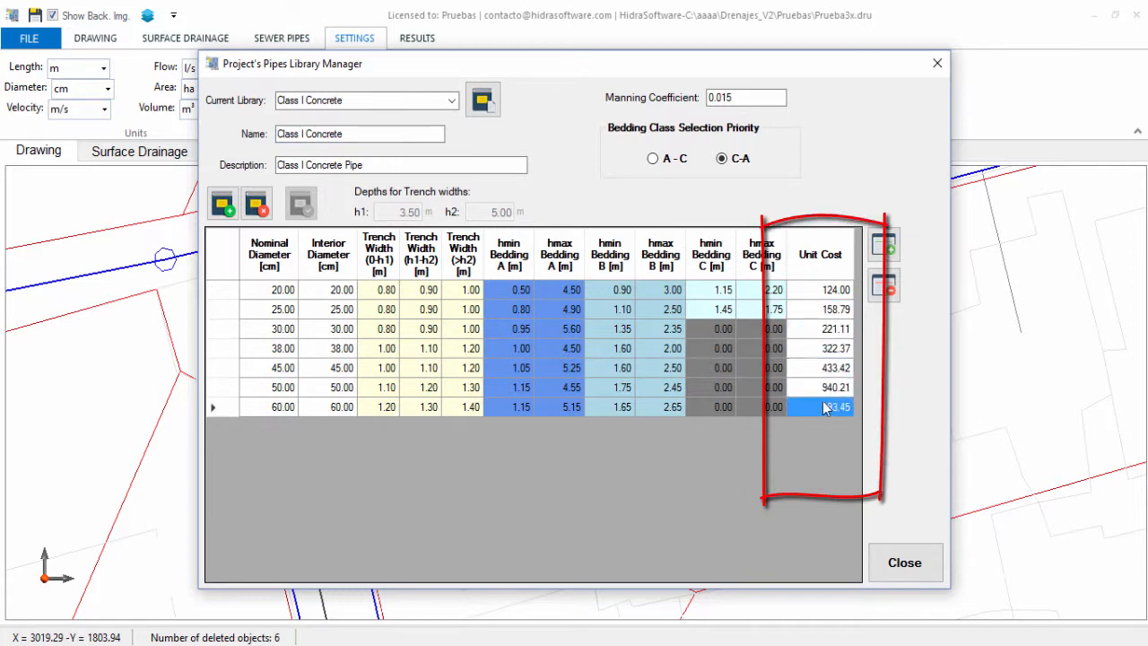
- Switch to the Class IV Concrete library, review its pipes' unit costs, and close the Project's Pipes Library Manager
click(451, 100)
click(381, 130)
click(835, 290)
click(830, 310)
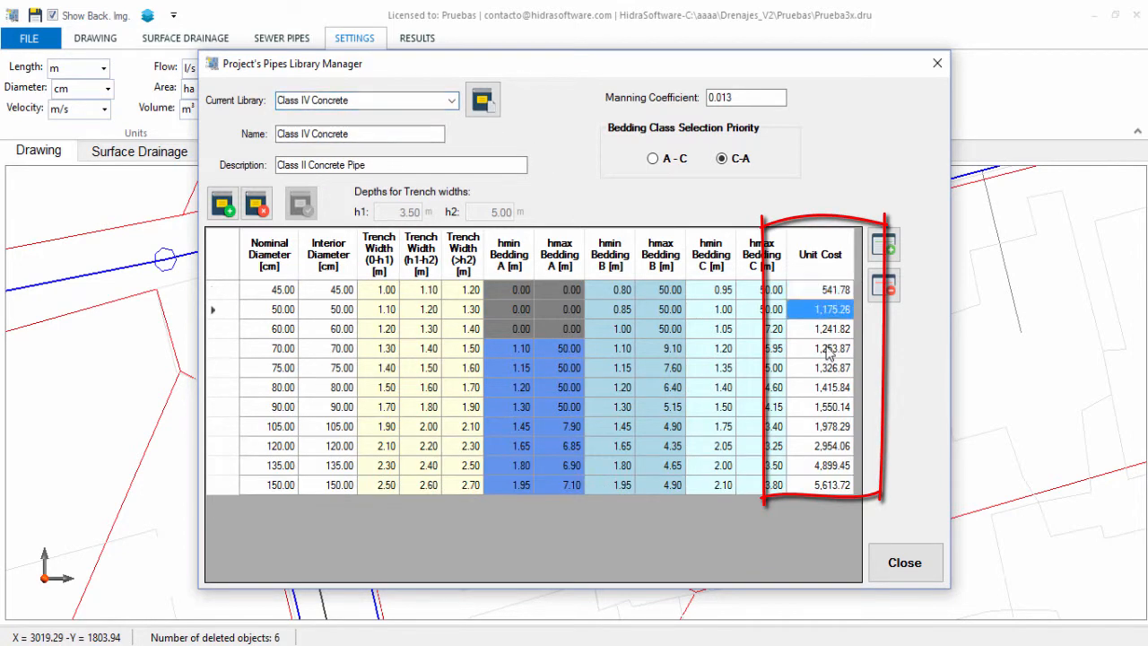
click(833, 349)
click(833, 408)
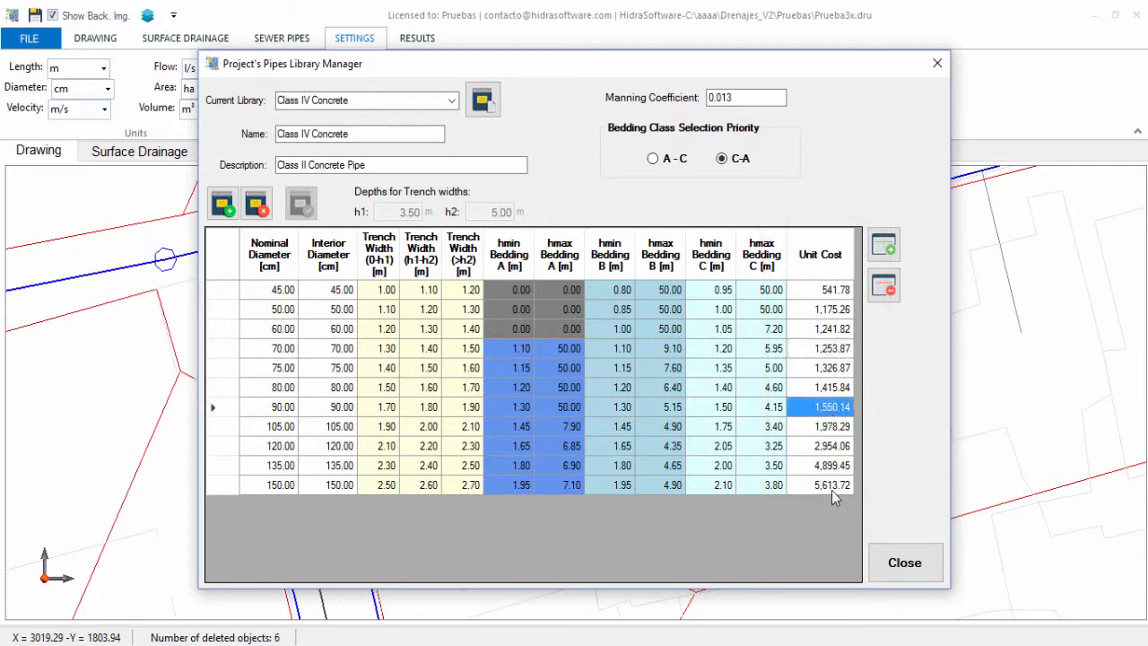
click(832, 465)
click(832, 485)
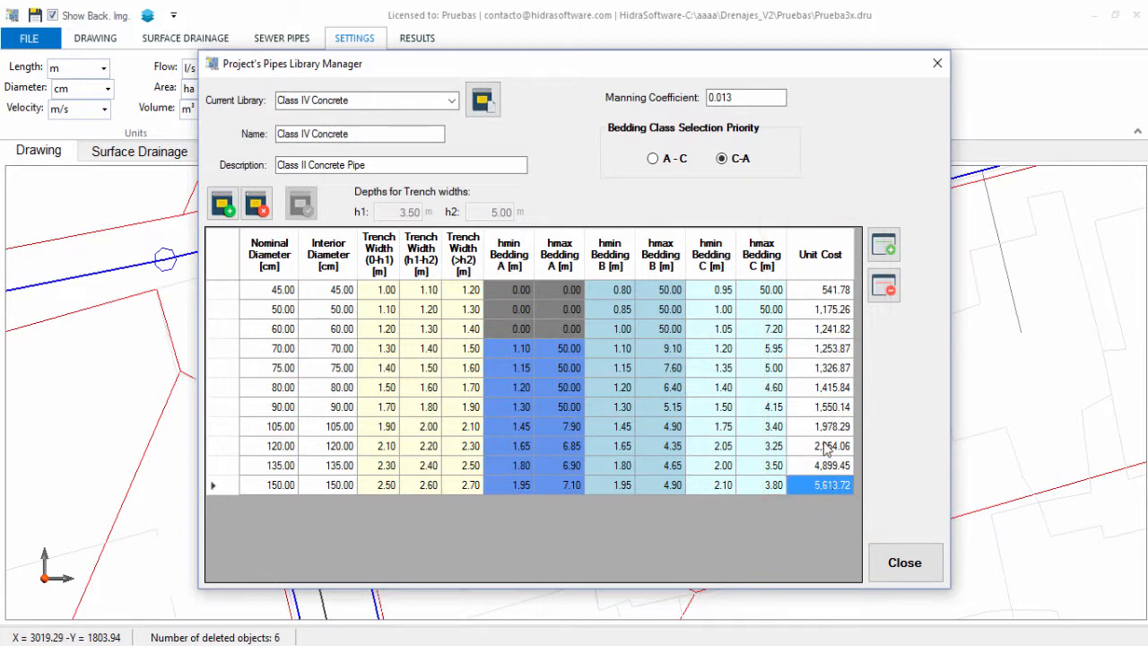
click(827, 391)
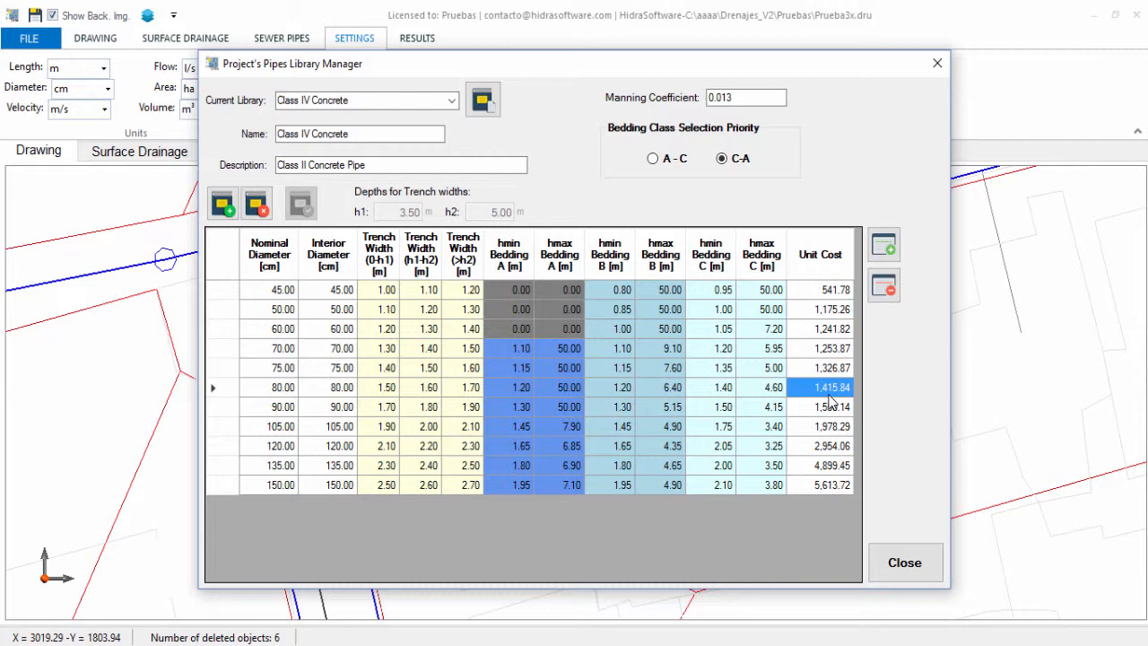
click(933, 561)
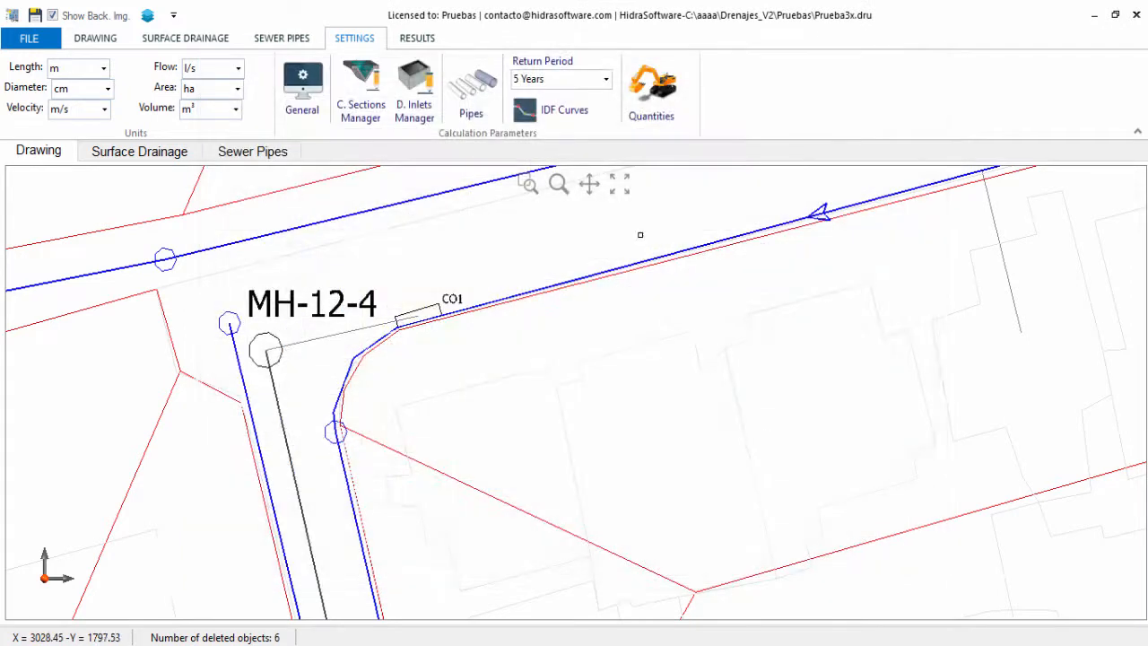
- Add a 10-year return period column to the Intensity-Duration-Frequency data and accept it
click(574, 116)
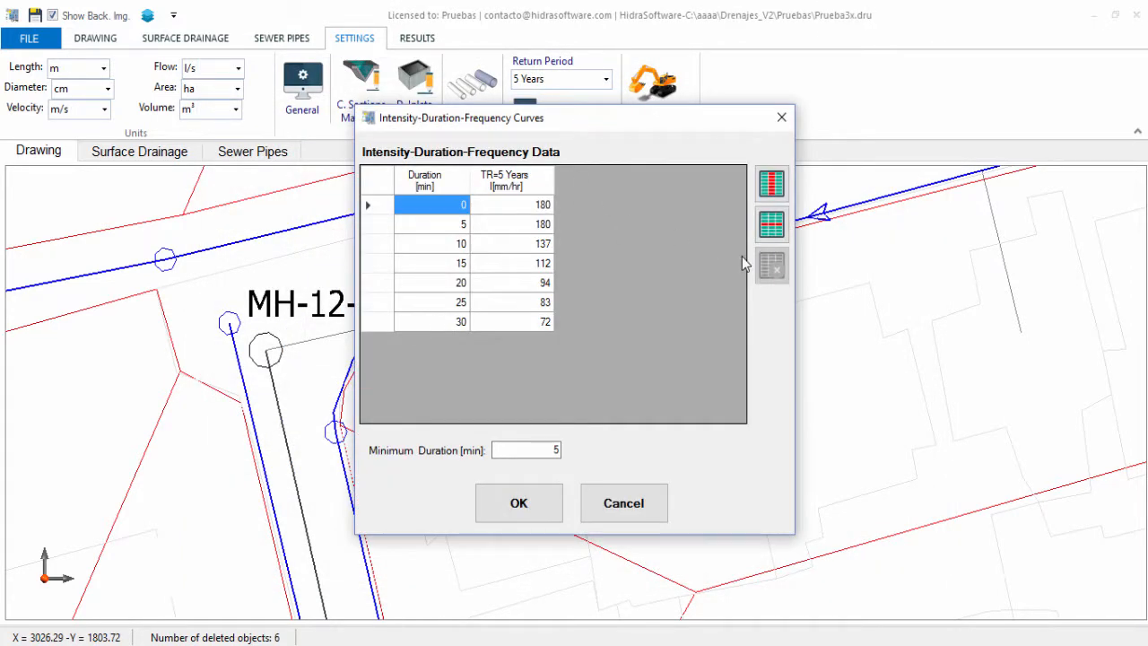
click(773, 189)
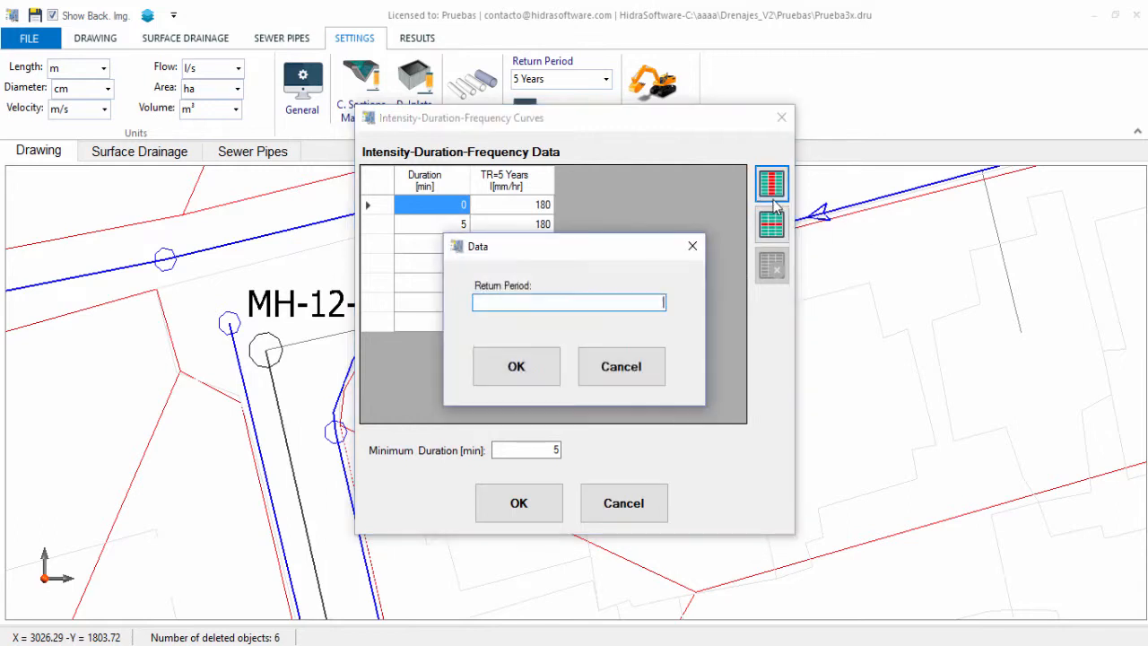
text(10)
click(521, 368)
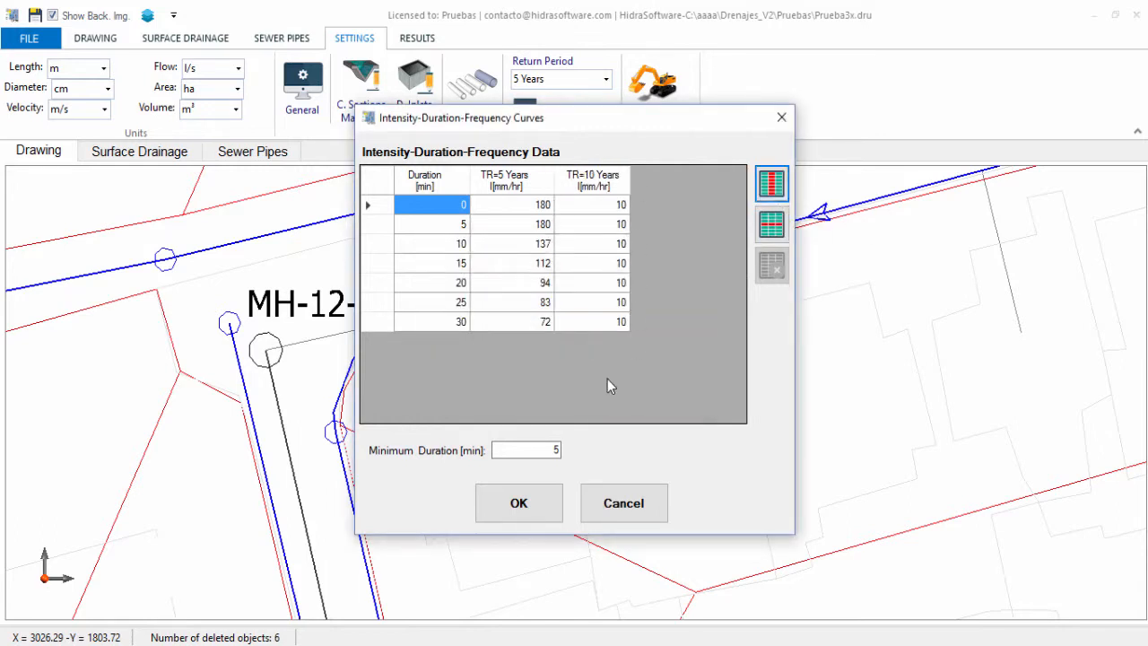
click(519, 502)
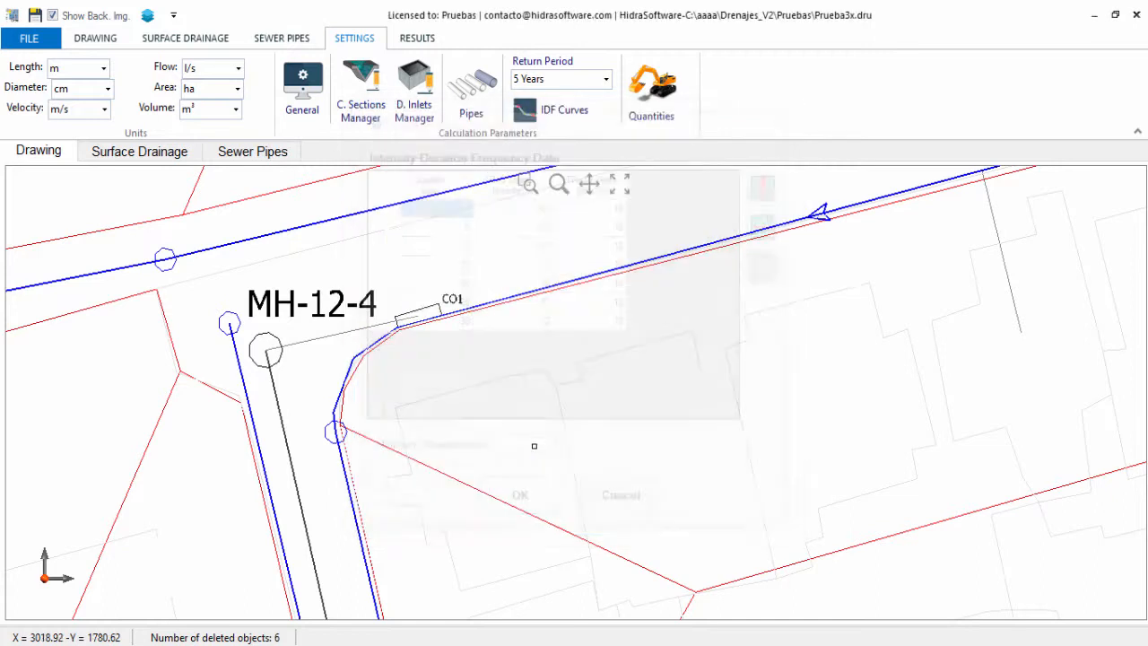
- Switch the project's return period between 10 Years and 5 Years, ending on 10 Years
click(606, 79)
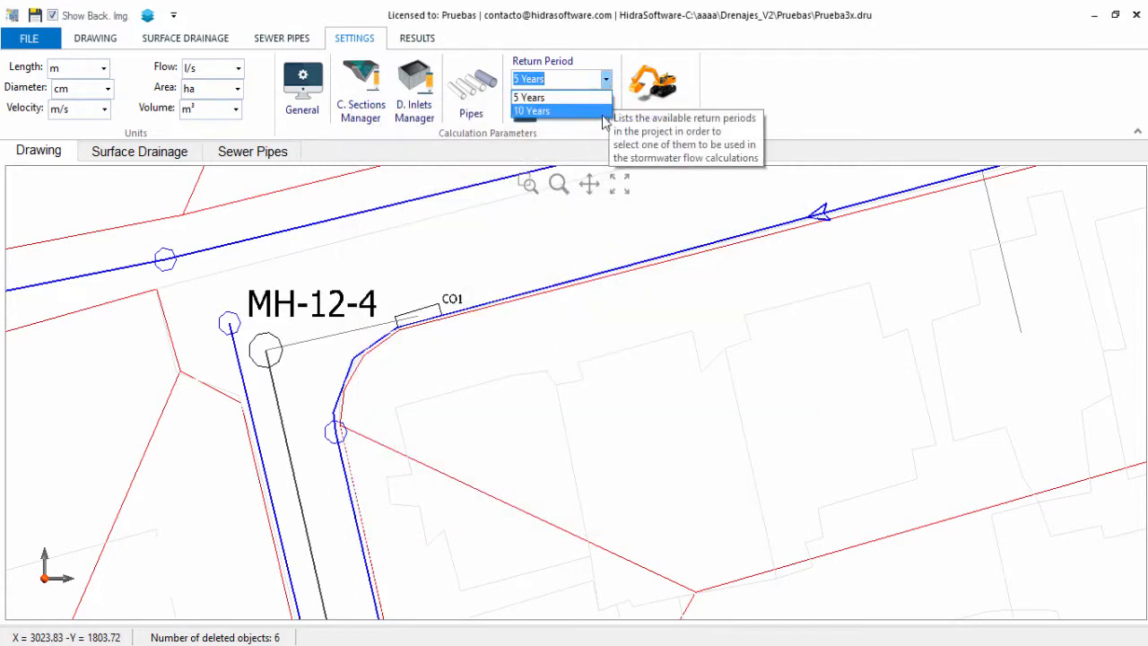
click(604, 112)
click(607, 79)
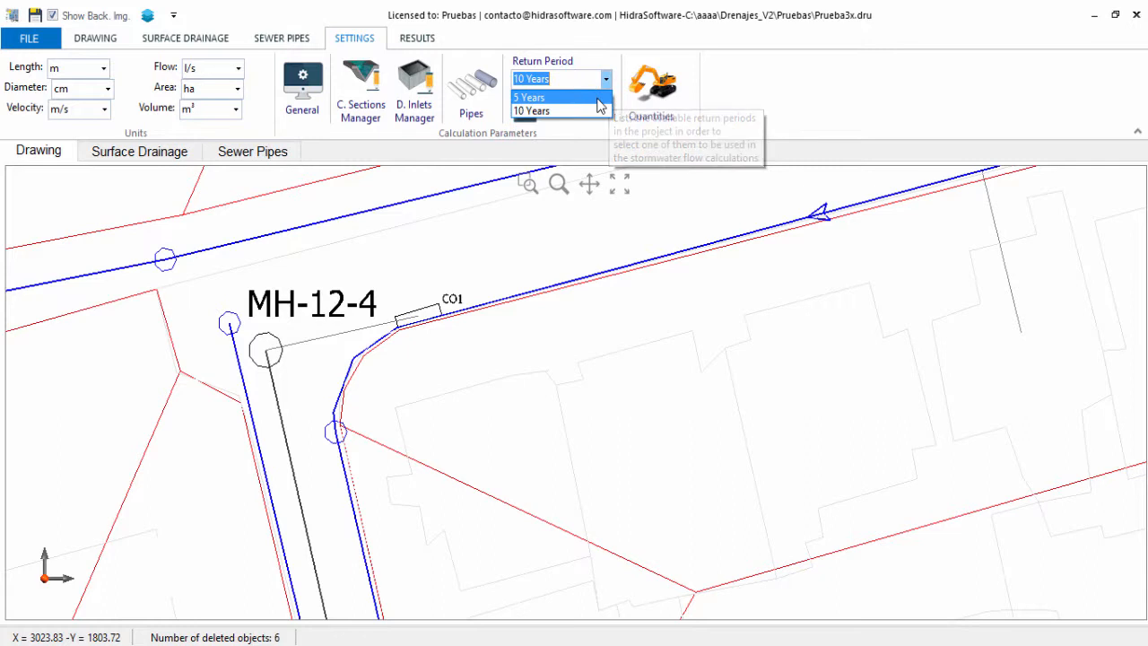
click(598, 99)
click(605, 79)
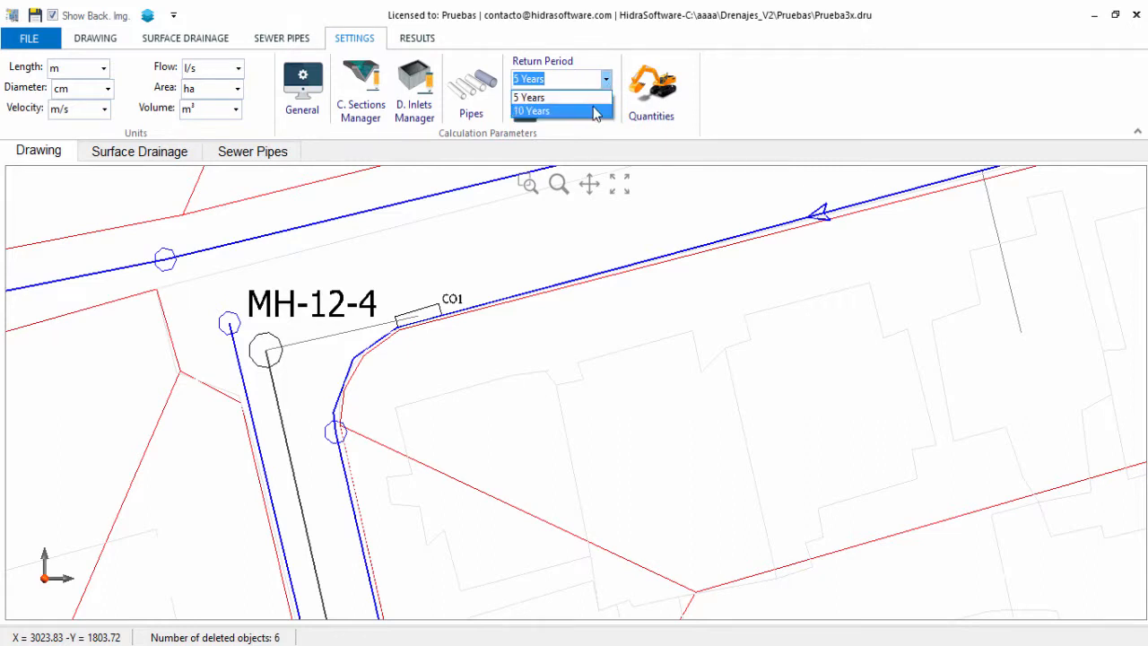
click(597, 111)
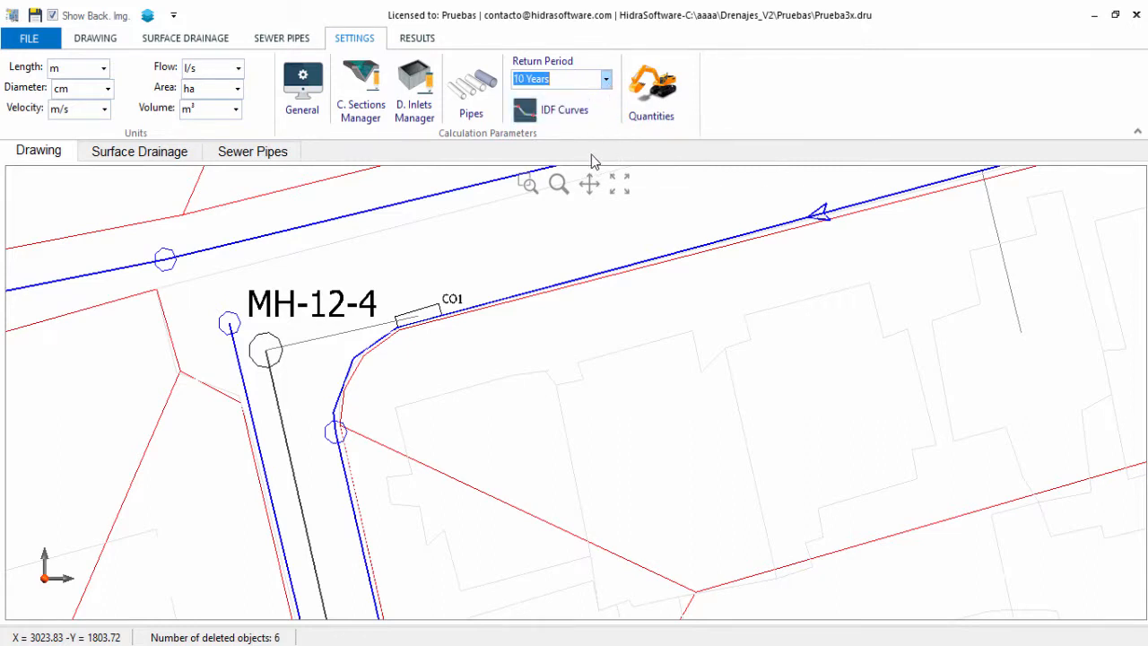
- Delete the 10-year column from the Intensity-Duration-Frequency data and set the return period to 5 Years
click(582, 115)
click(592, 180)
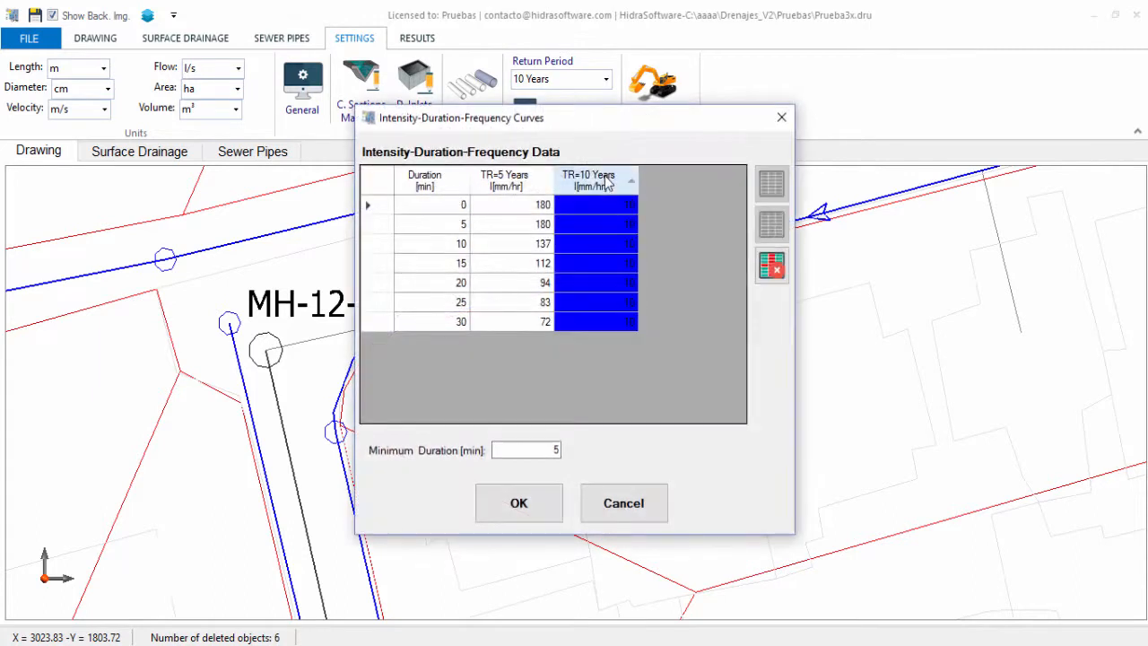
click(773, 271)
click(543, 514)
click(608, 81)
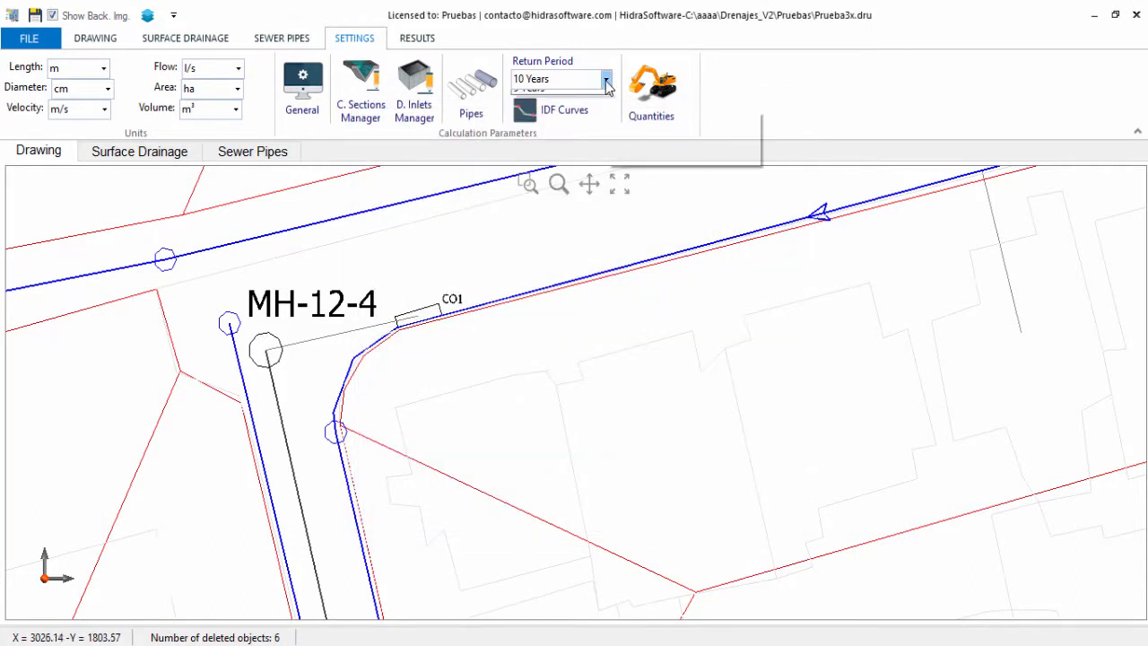
click(605, 91)
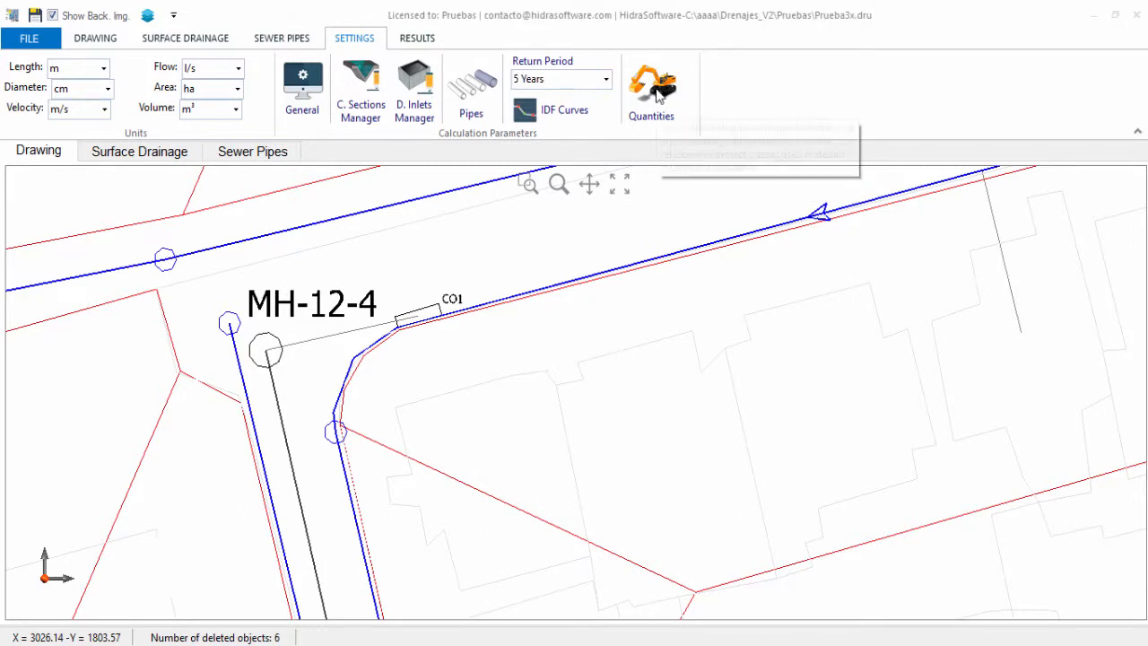
- Review the trenches, pipe beddings, manholes and costs parameters in the Excavation and Materials Parameters Settings, then cancel and show the whole drawing
click(654, 116)
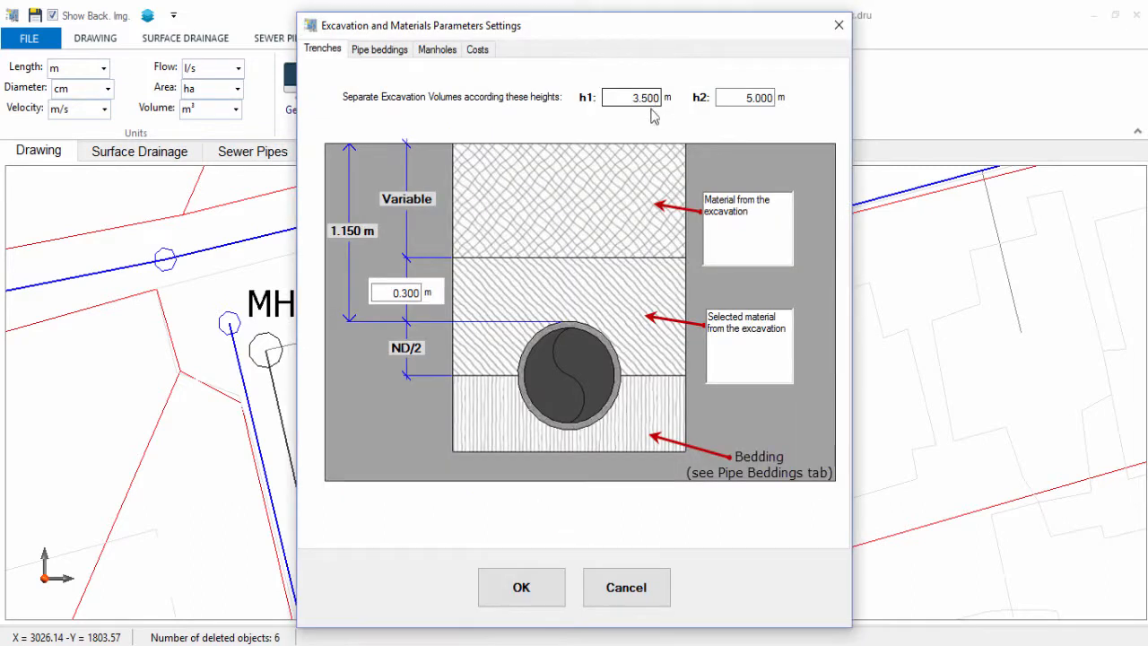
click(376, 51)
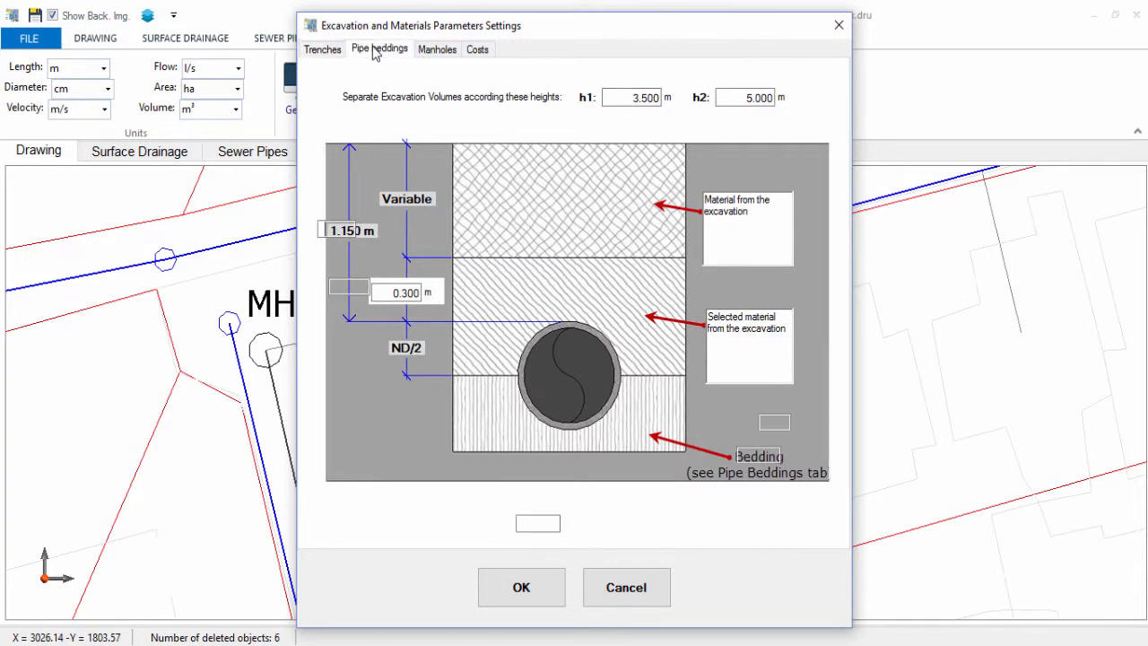
click(439, 51)
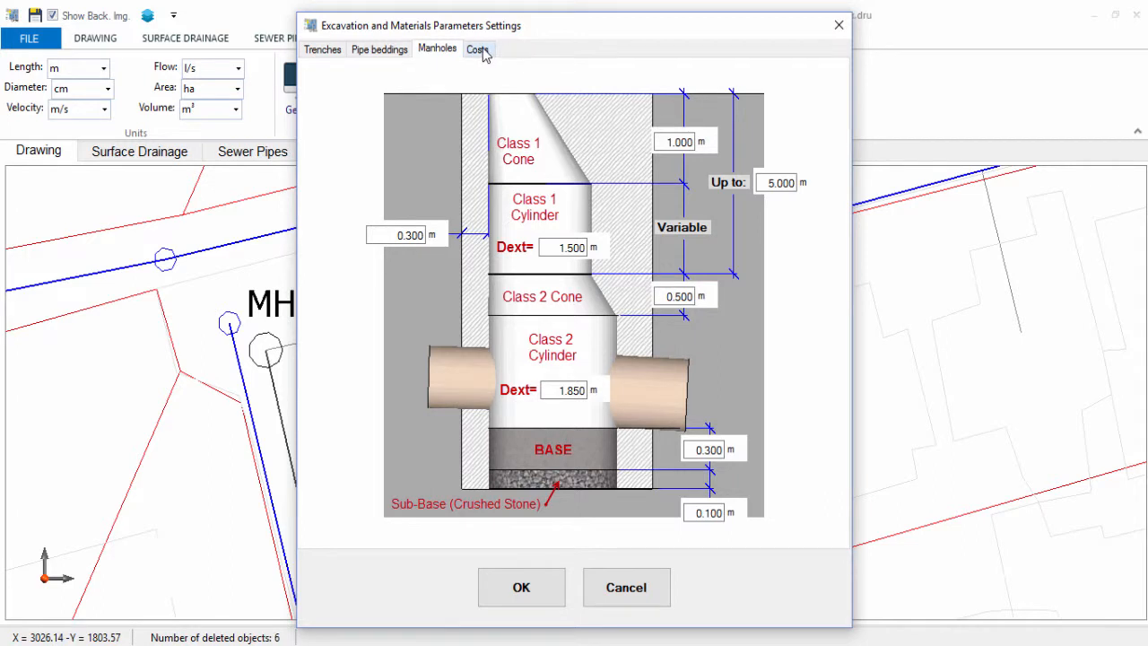
click(483, 54)
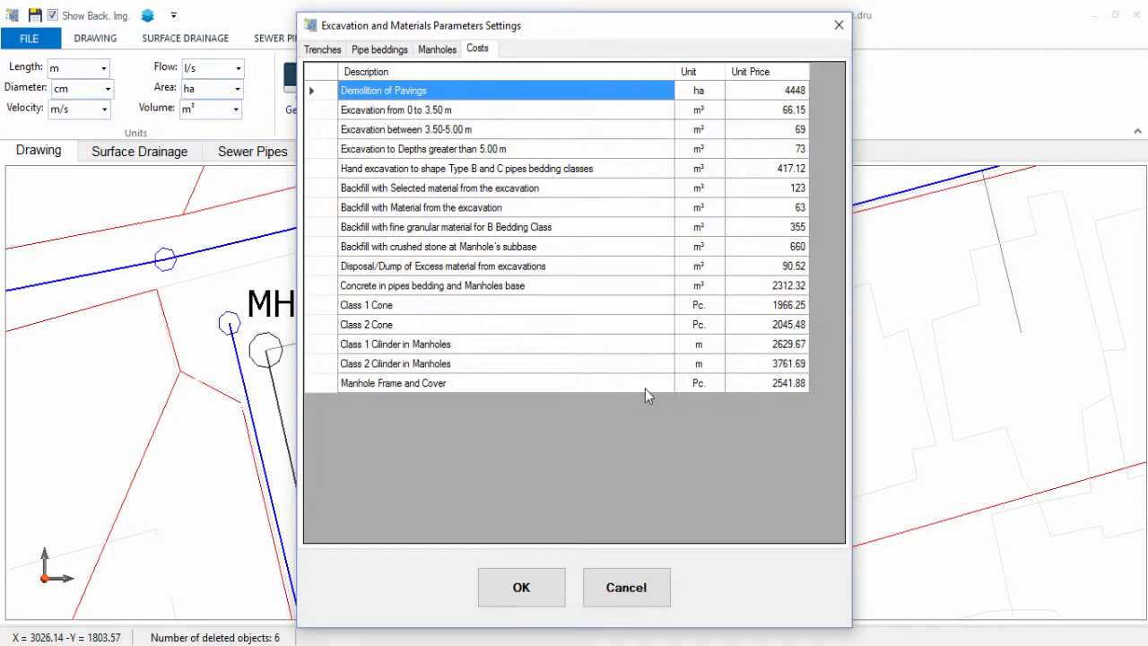
click(331, 52)
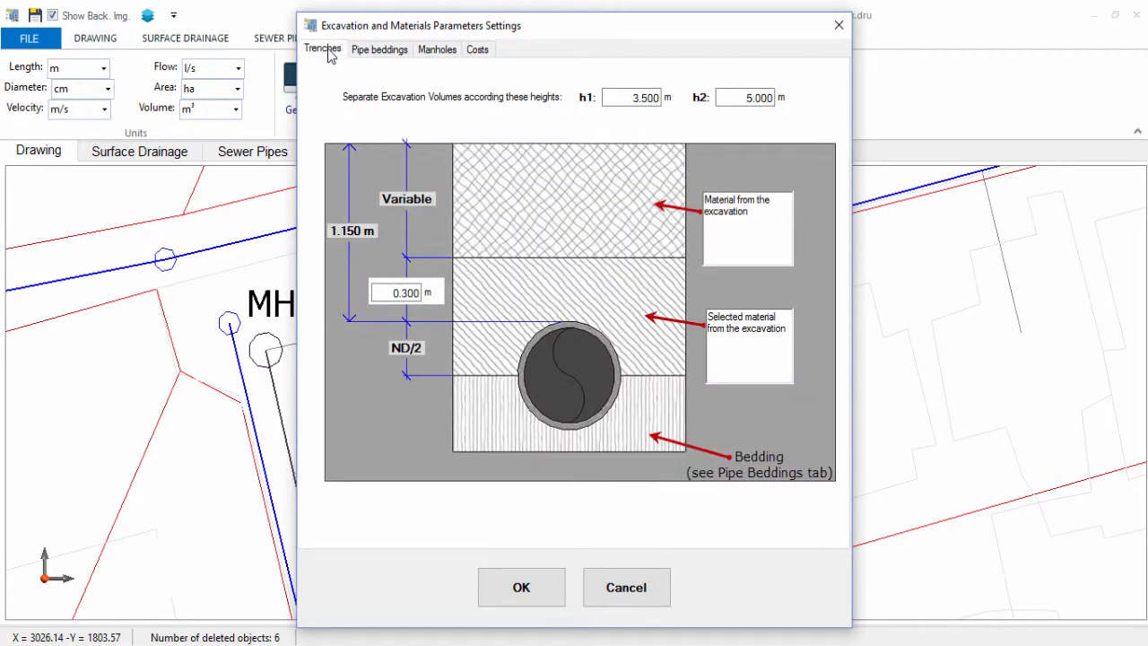
click(656, 597)
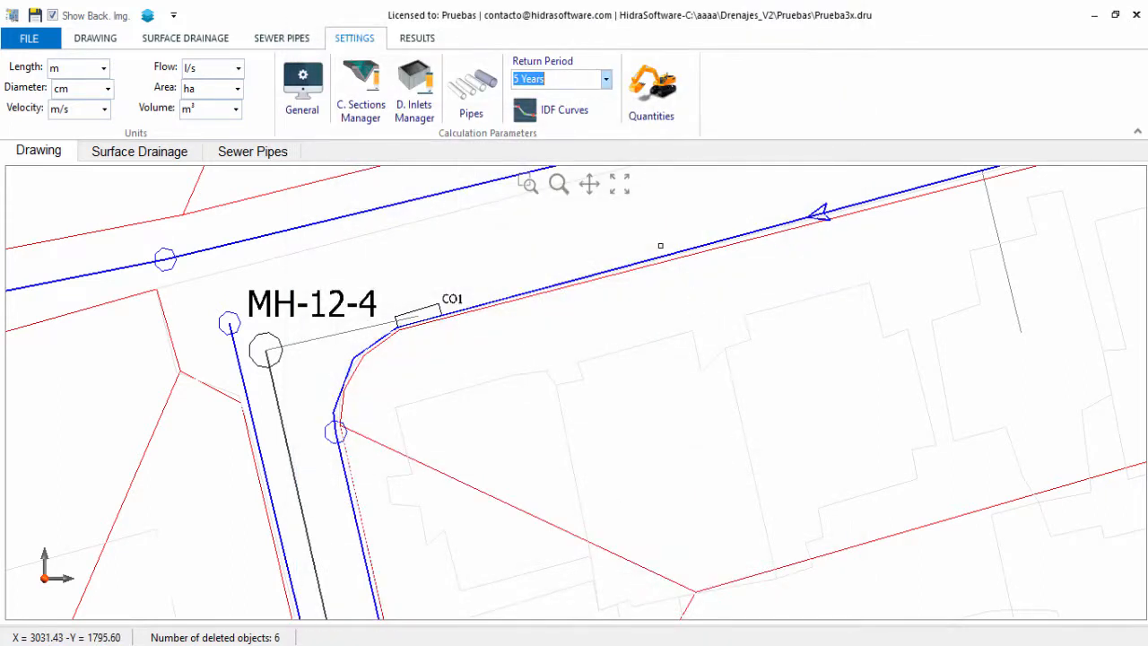
click(619, 183)
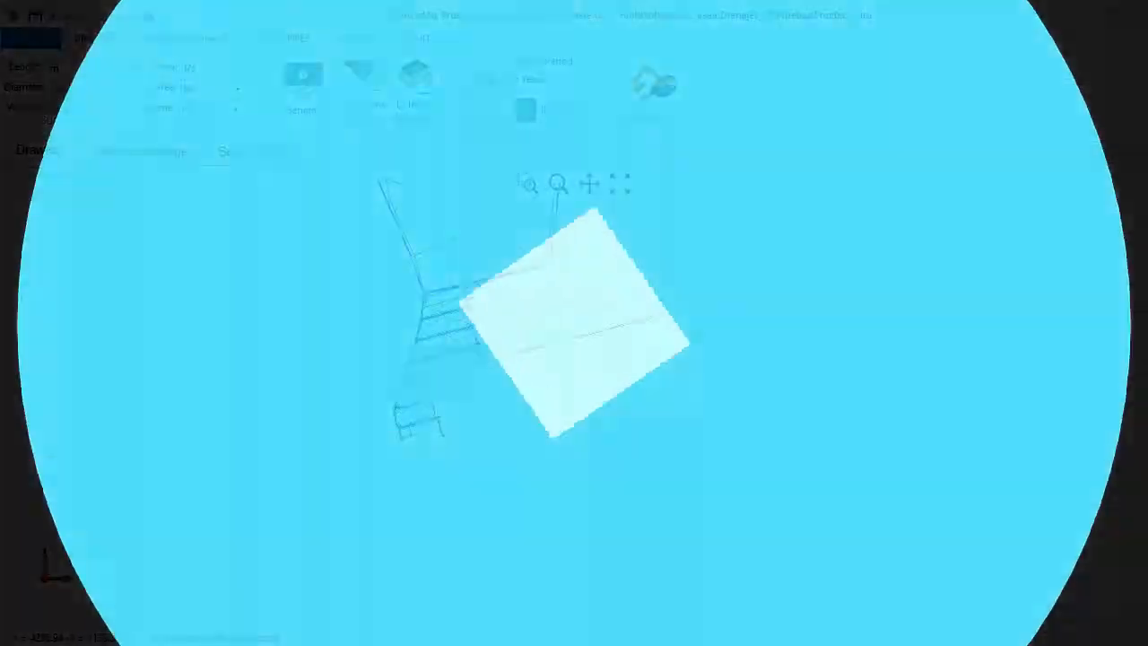